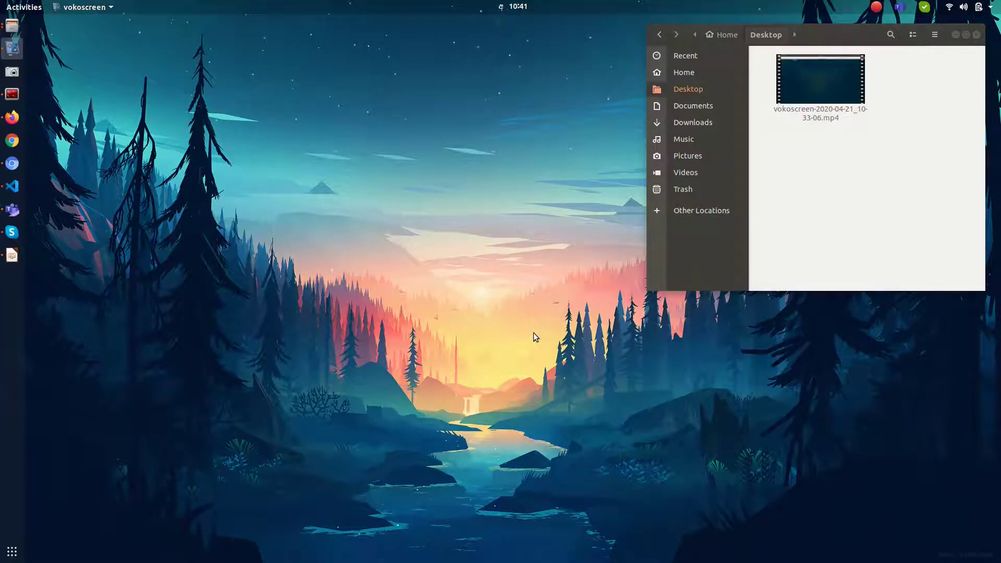
# Step: Select vokoscreen-2020-04-21_10-33-06.mp4 in the Desktop folder in Files
pyautogui.click(812, 114)
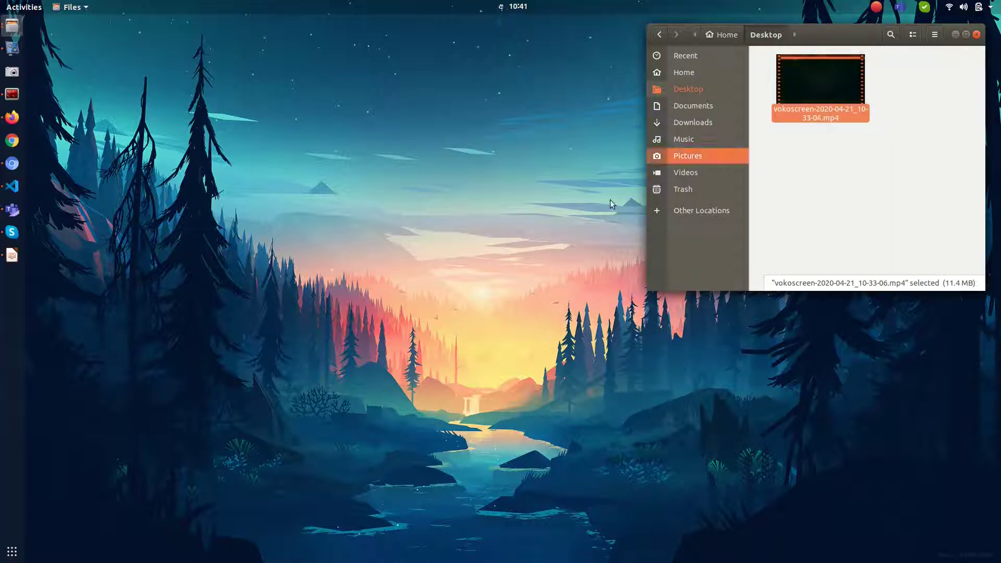
# Step: Launch Audacity from the application grid and focus its empty project window
pyautogui.click(12, 551)
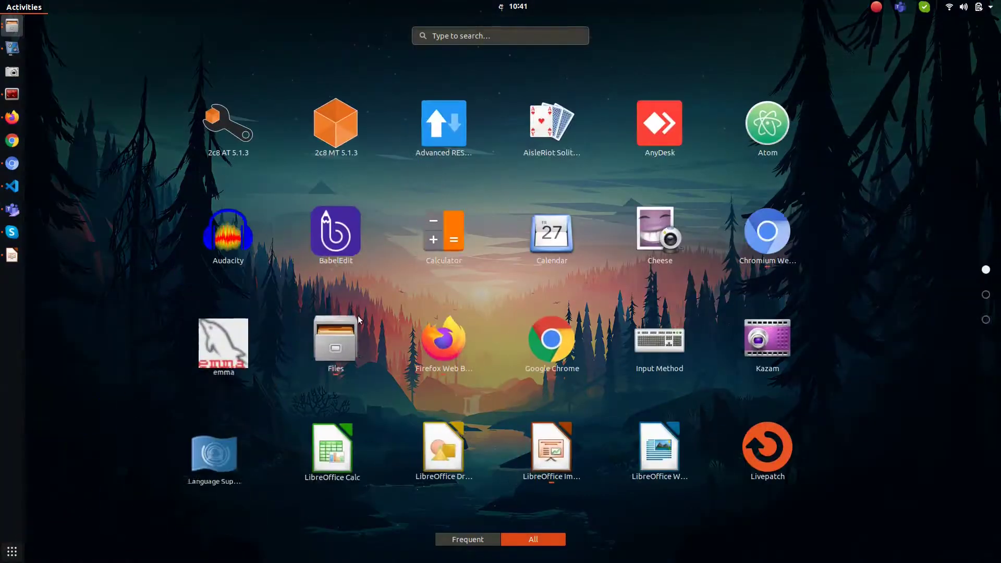
pyautogui.click(236, 255)
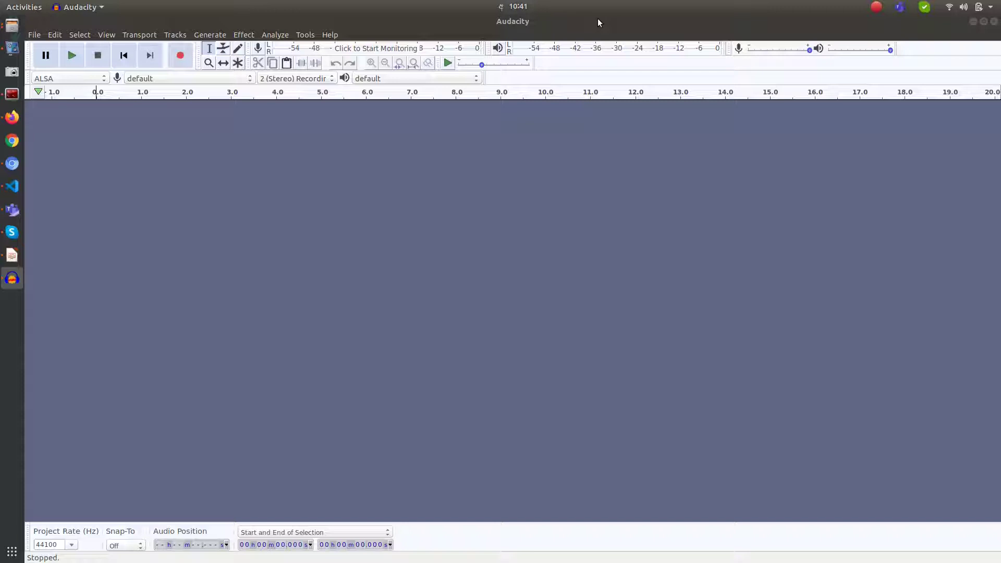
pyautogui.click(539, 18)
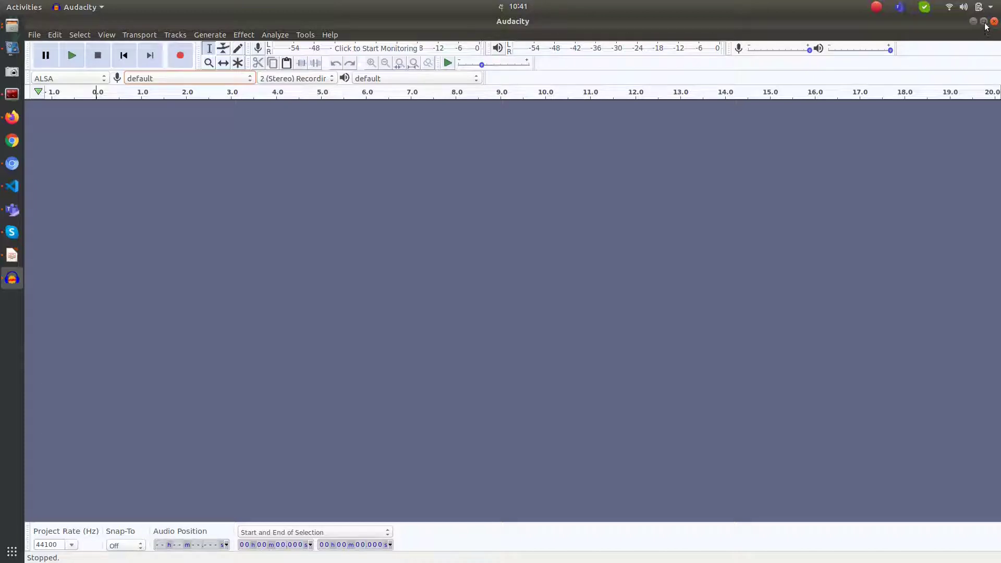
# Step: Resize Audacity and import the vokoscreen mp4's audio by dropping it into the window
pyautogui.doubleClick(109, 23)
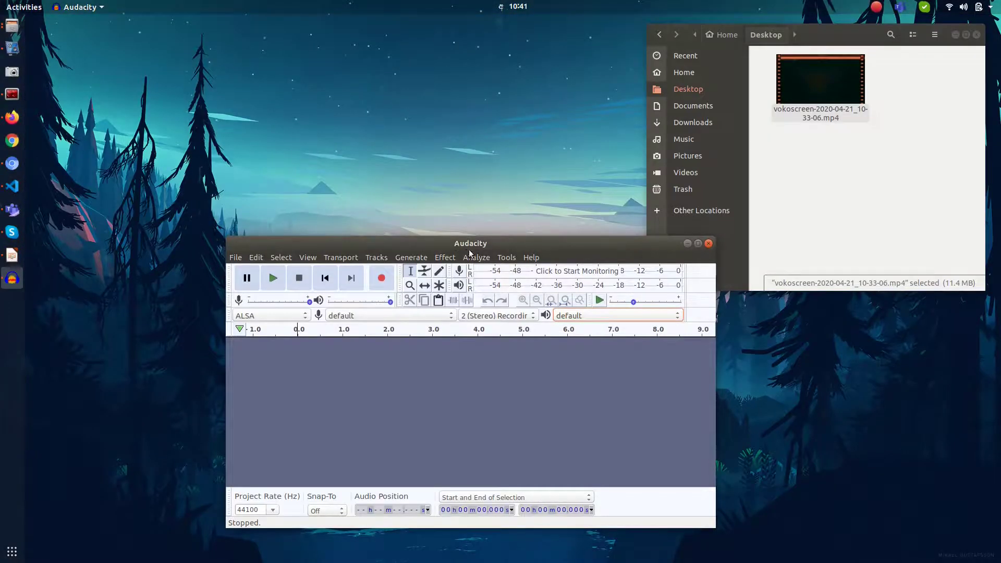
pyautogui.moveTo(564, 410); pyautogui.dragTo(682, 532)
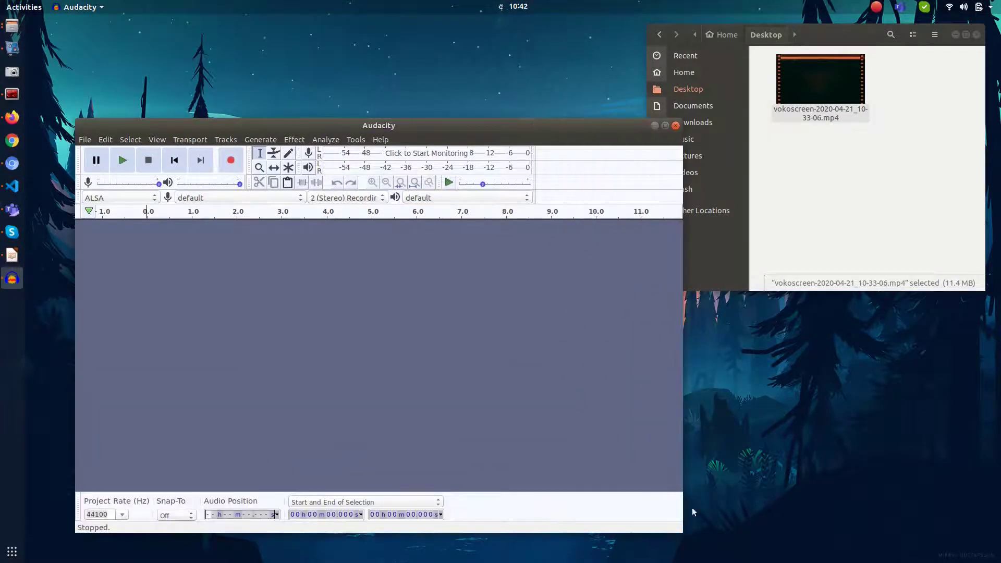
pyautogui.click(823, 111)
pyautogui.moveTo(824, 77); pyautogui.dragTo(227, 276)
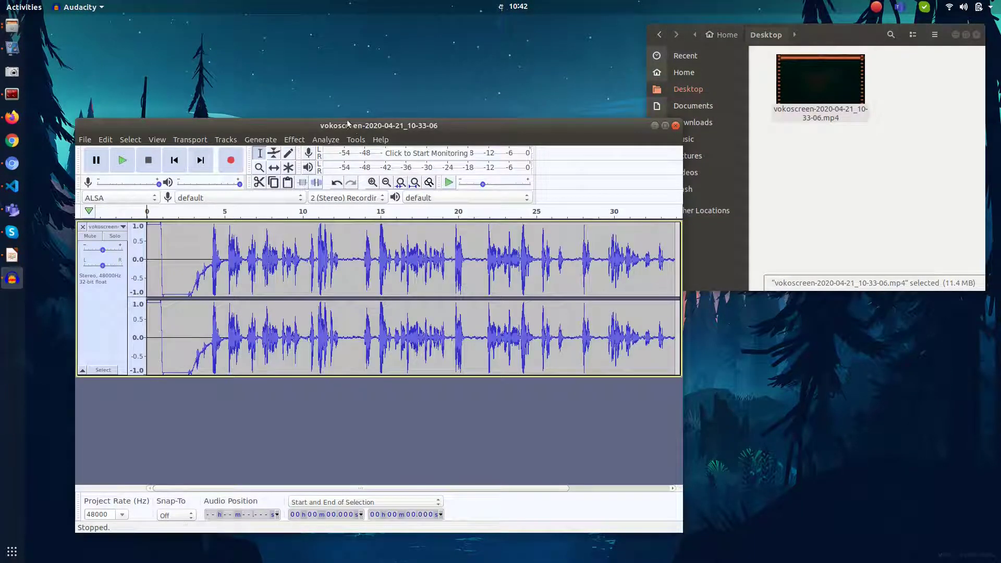
# Step: Enlarge the Audacity window and select the audio from 0.134 s to 33.920 s
pyautogui.moveTo(353, 126); pyautogui.dragTo(349, 79)
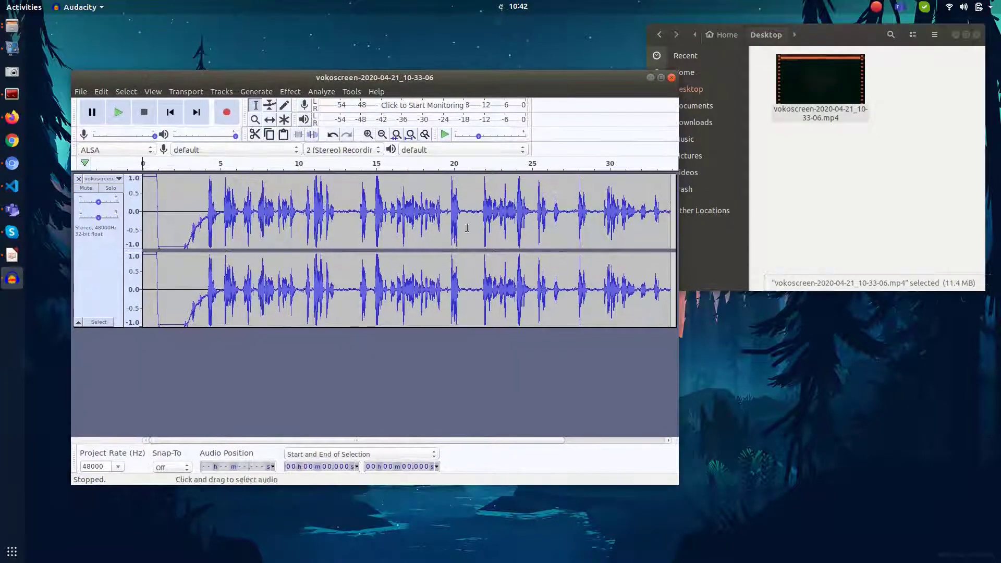
pyautogui.moveTo(676, 479); pyautogui.dragTo(853, 523)
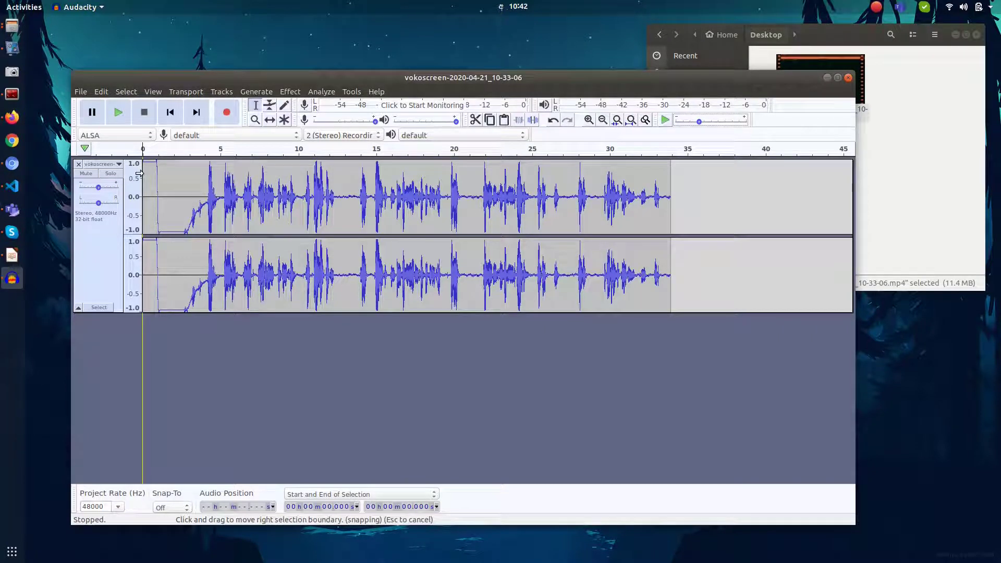
pyautogui.moveTo(144, 176); pyautogui.dragTo(671, 179)
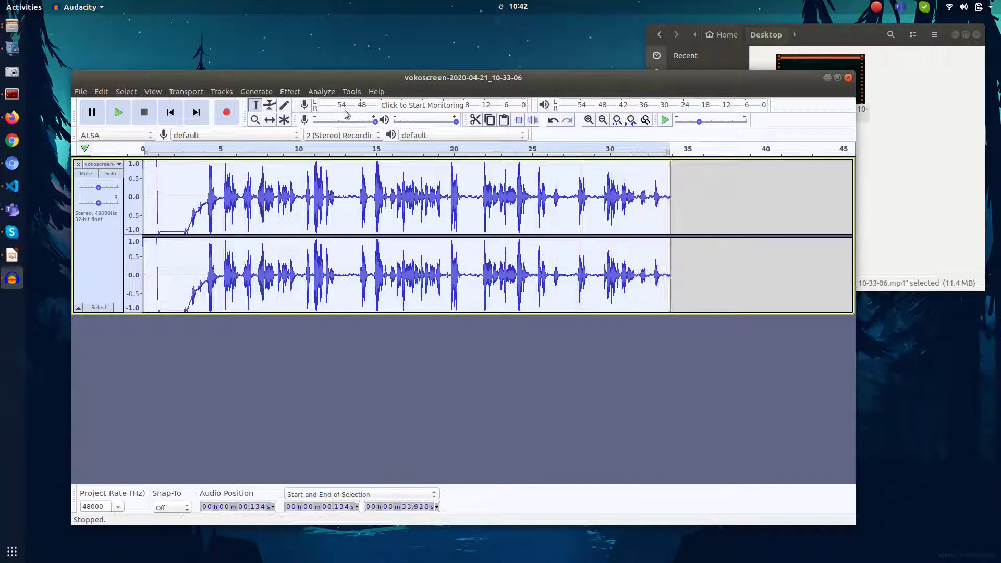
# Step: Capture a noise profile from the selected audio with Noise Reduction
pyautogui.click(286, 92)
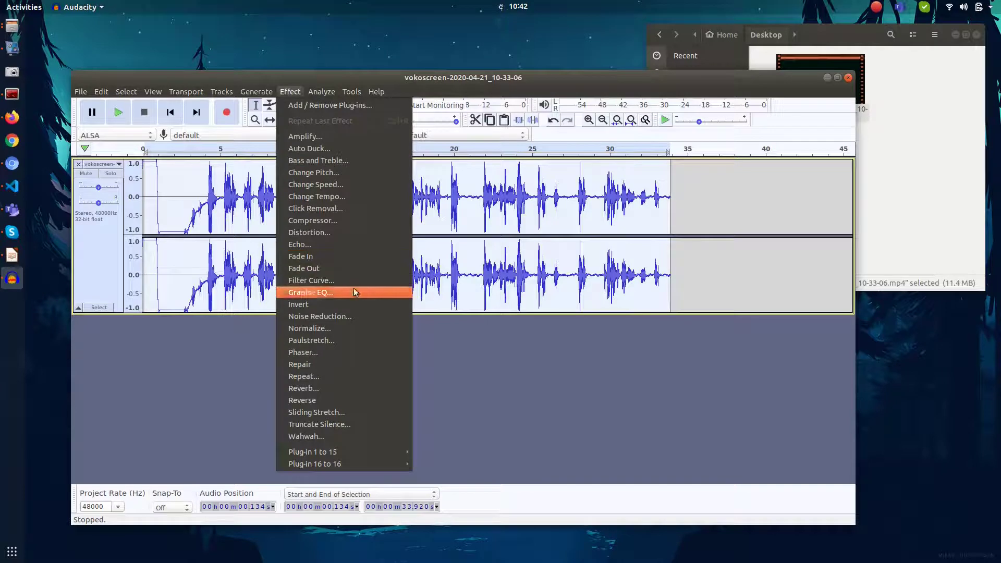
pyautogui.click(358, 318)
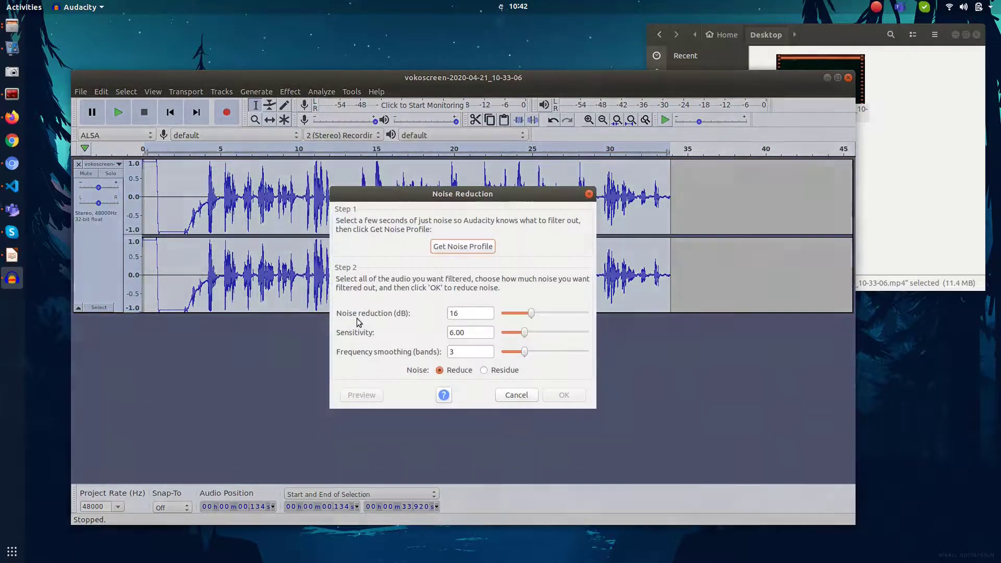
pyautogui.click(471, 248)
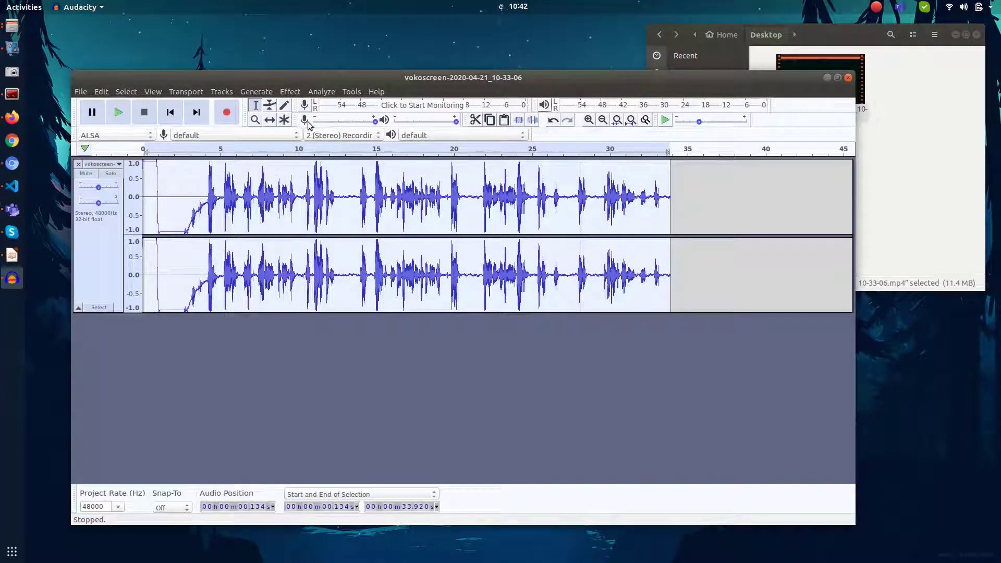
# Step: Apply Noise Reduction at 16 dB, sensitivity 6.00, smoothing 3 bands
pyautogui.click(292, 92)
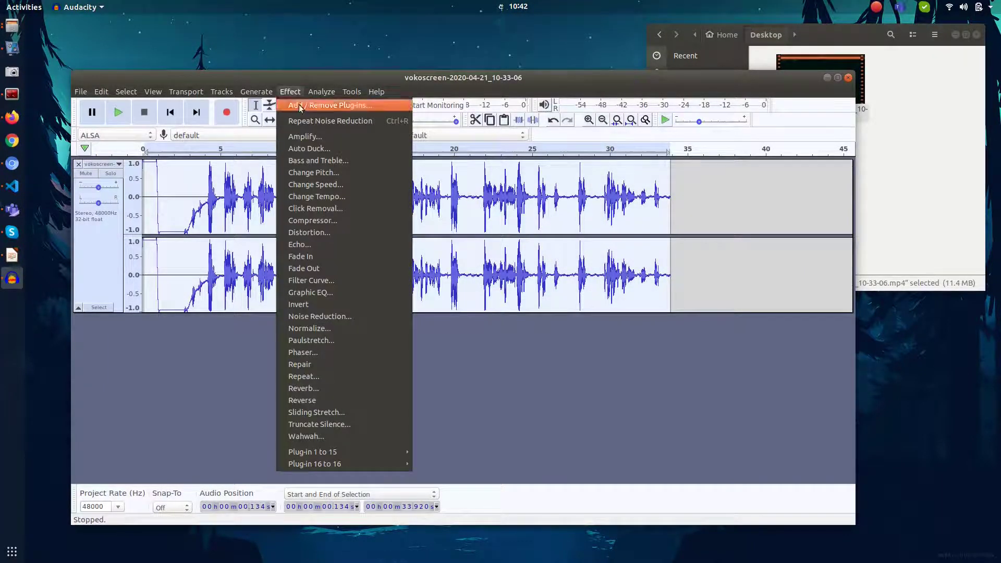
pyautogui.click(371, 316)
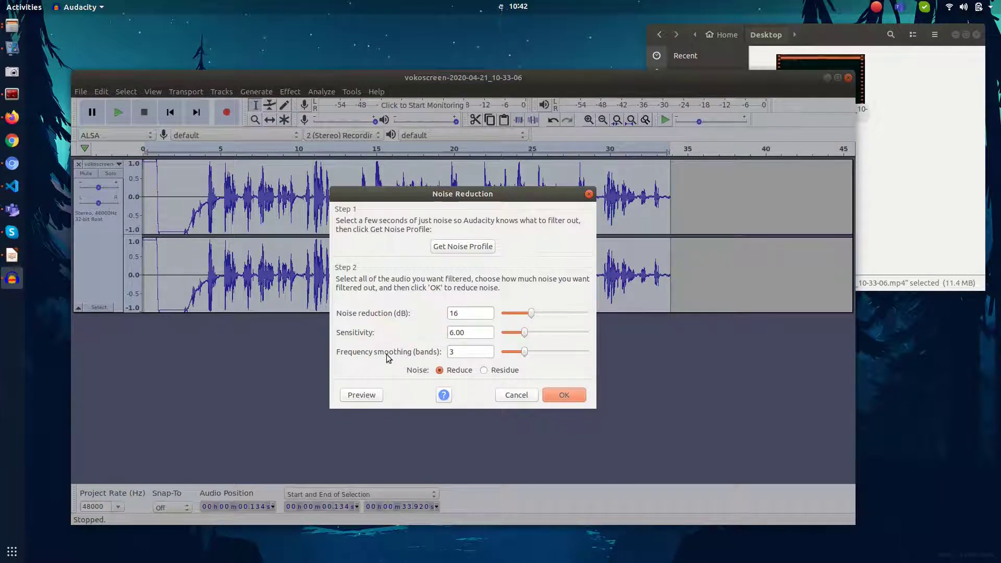
pyautogui.moveTo(505, 195); pyautogui.dragTo(505, 194)
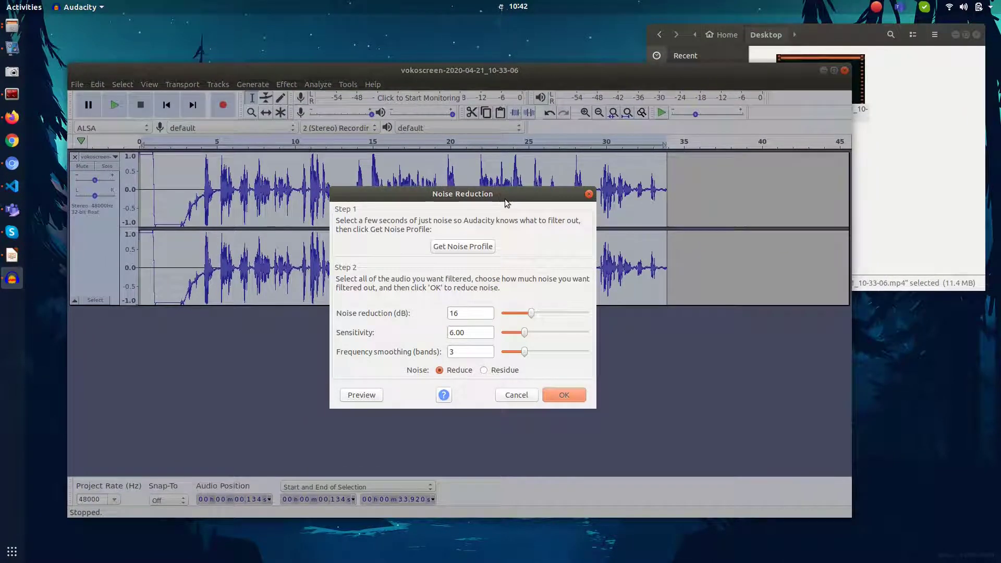
pyautogui.click(563, 394)
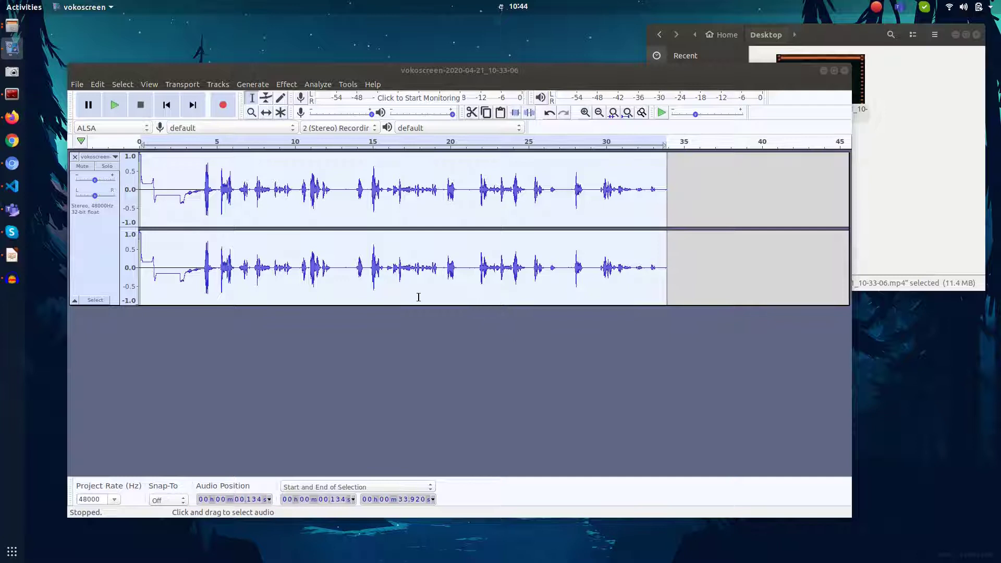
# Step: Start an MP3 export of the audio into the Desktop folder
pyautogui.click(78, 85)
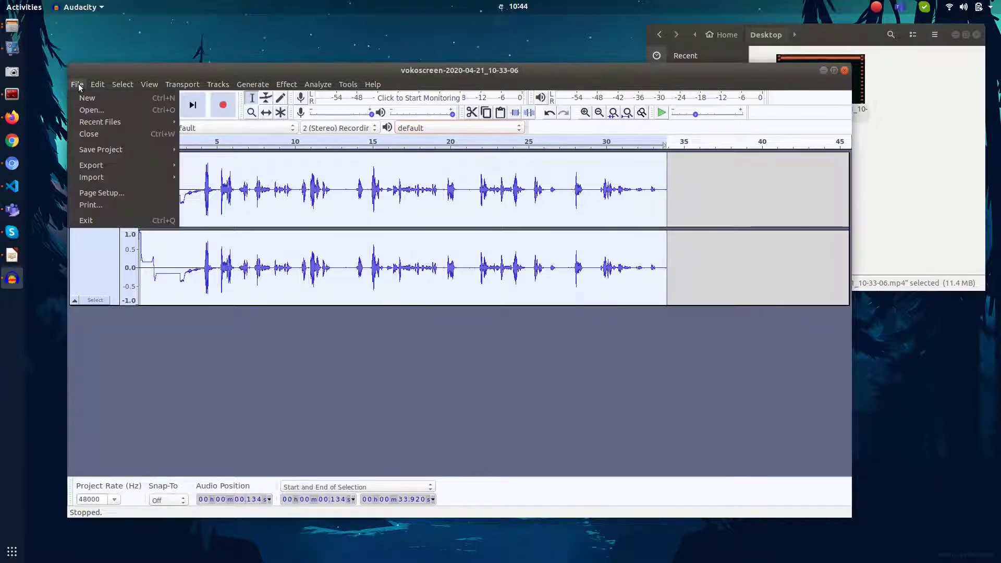
pyautogui.moveTo(133, 166)
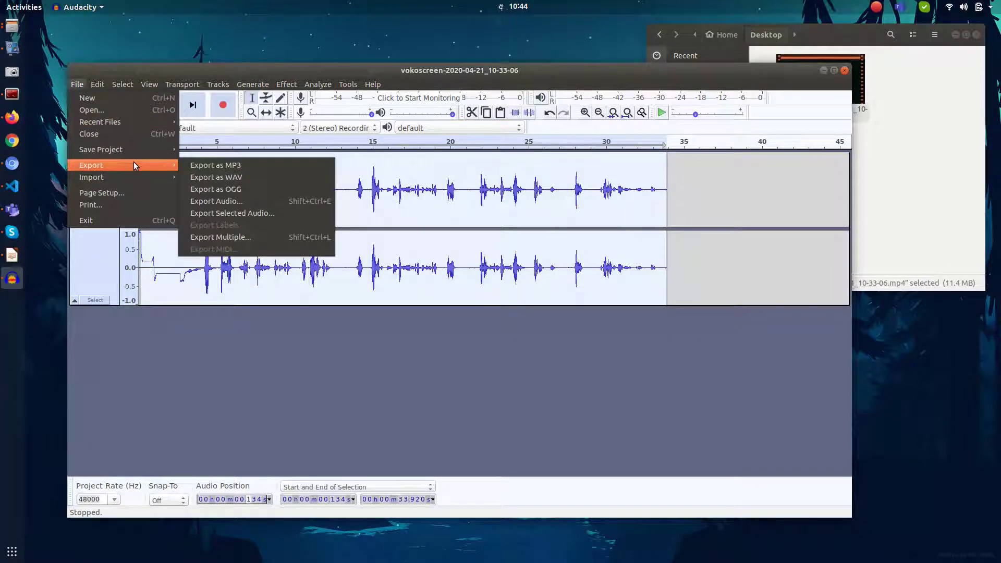
pyautogui.click(256, 166)
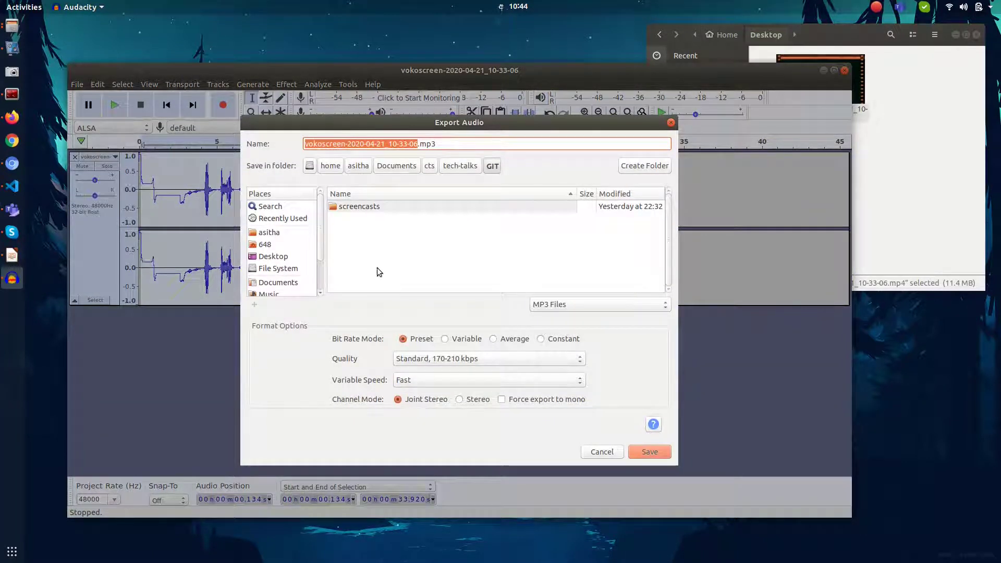
pyautogui.click(287, 259)
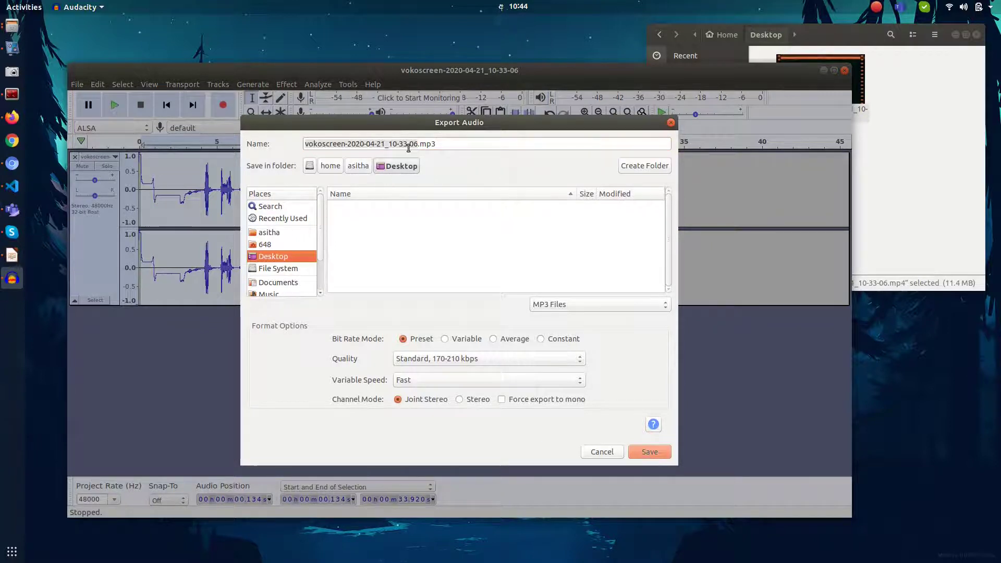
# Step: Name the file my-audo.mp3, save it, and leave the metadata tags blank
pyautogui.click(415, 146)
pyautogui.moveTo(417, 144); pyautogui.dragTo(295, 144)
pyautogui.click(404, 144)
pyautogui.moveTo(418, 144); pyautogui.dragTo(302, 145)
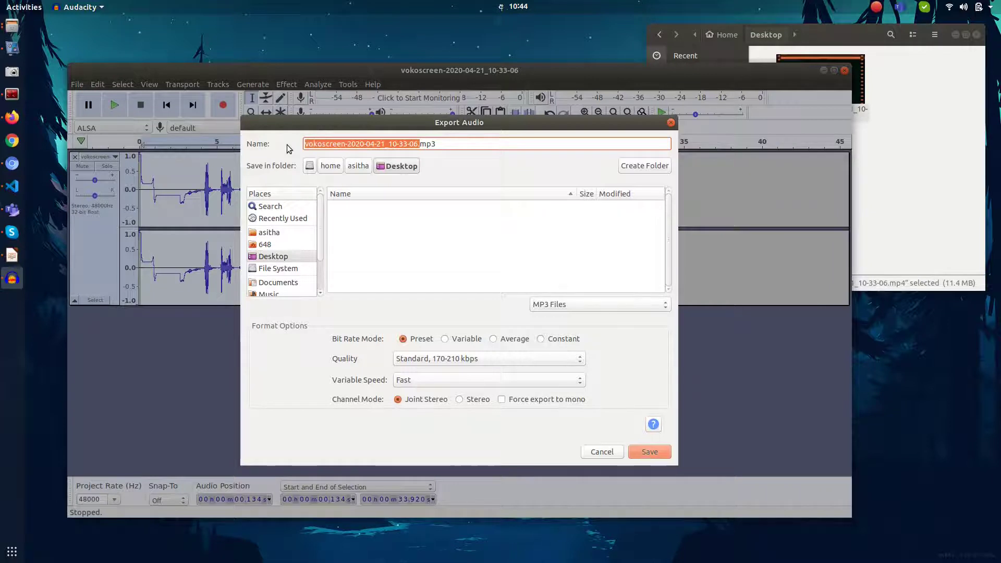
pyautogui.press('BackSpace')
pyautogui.write('my-audo')
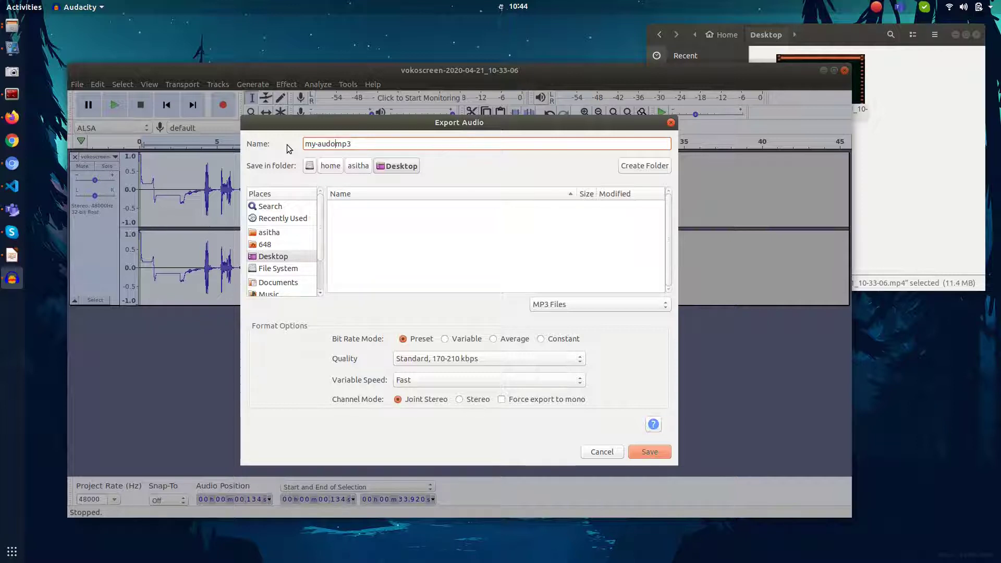
pyautogui.write('.')
pyautogui.click(647, 453)
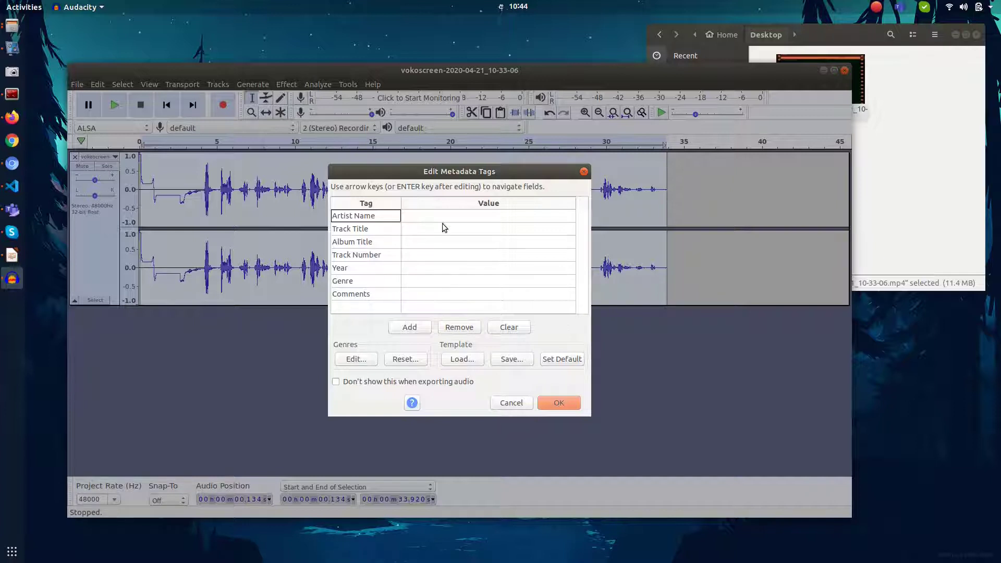
pyautogui.click(558, 403)
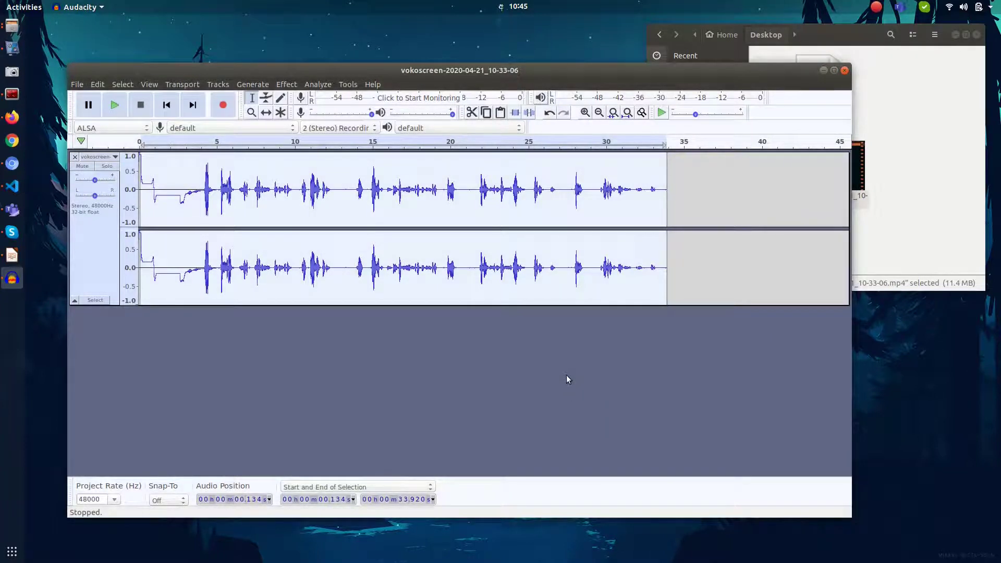
# Step: Confirm the exported mp3 sits beside the mp4 on the Desktop, then open application search
pyautogui.click(906, 100)
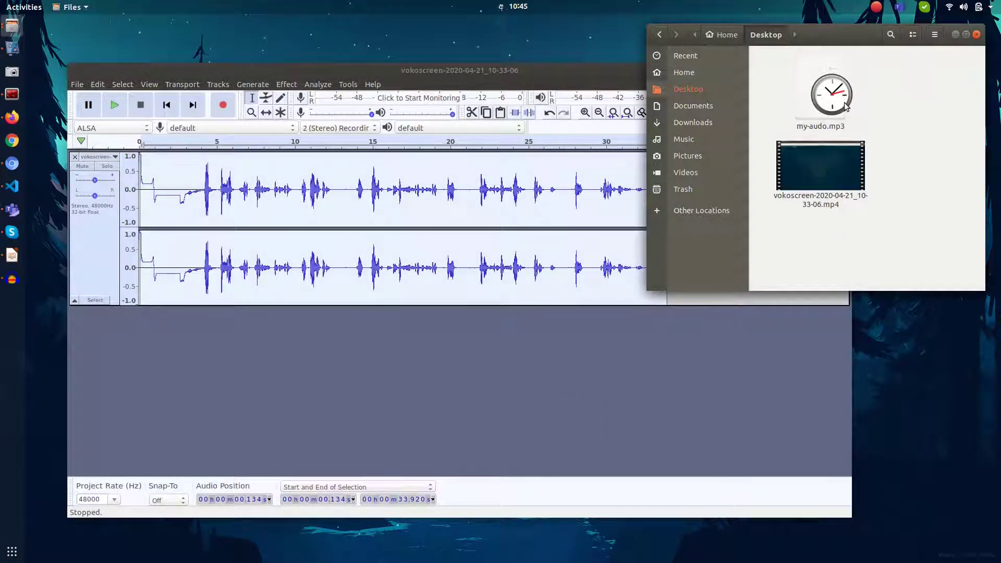
pyautogui.click(853, 192)
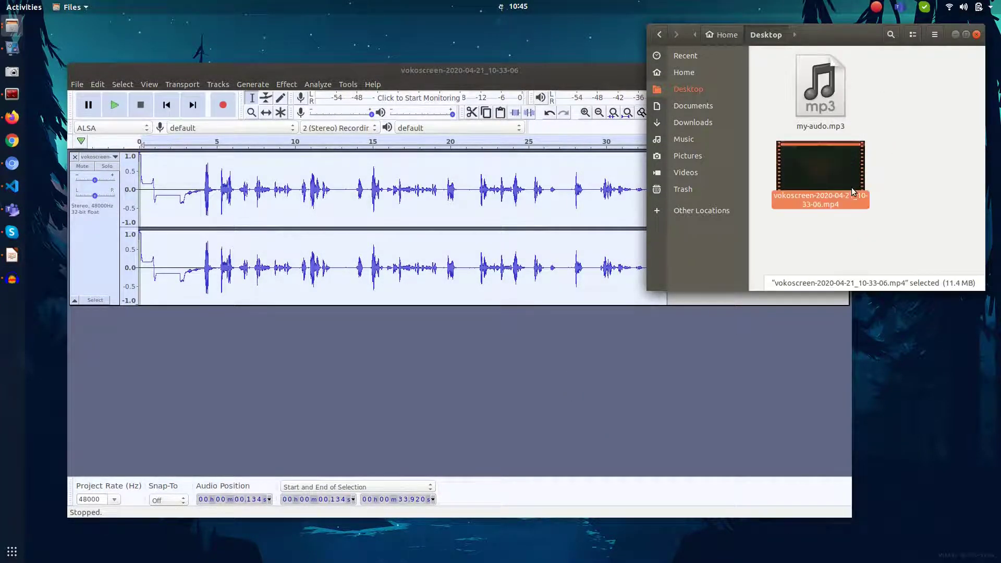
pyautogui.click(836, 108)
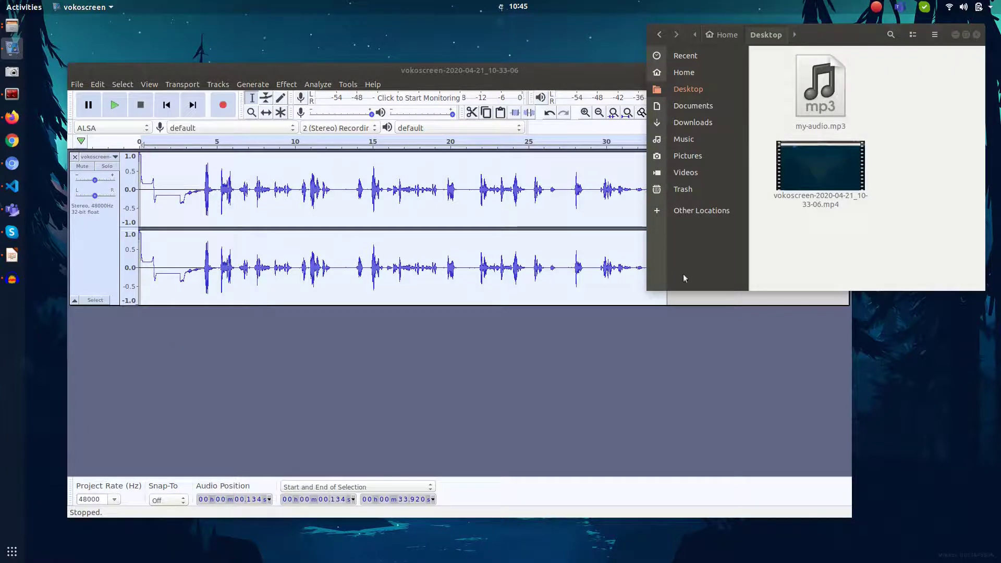
pyautogui.click(11, 551)
pyautogui.click(486, 35)
# Step: Search for 'shot' and launch Shotcut
pyautogui.write('shot')
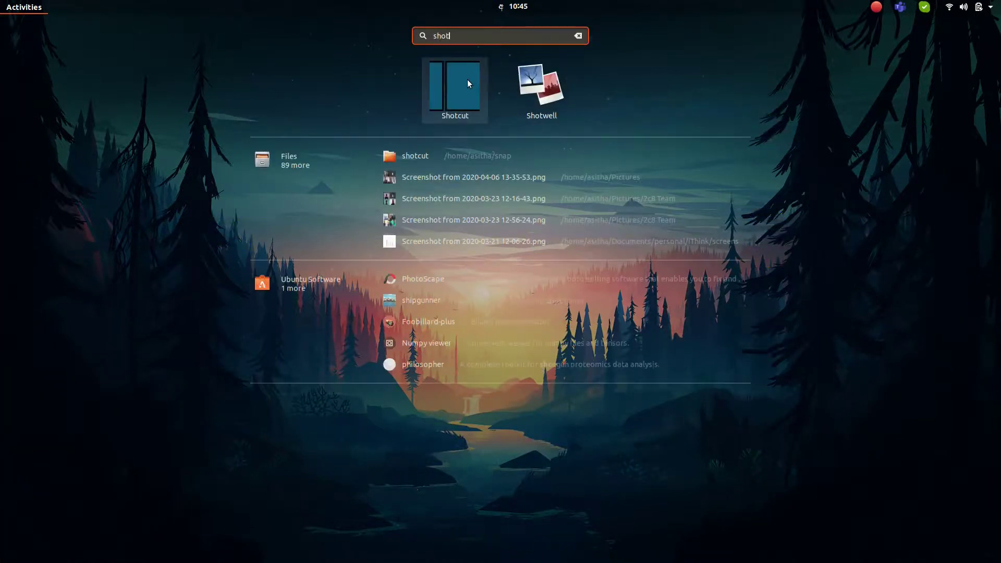
pyautogui.click(468, 80)
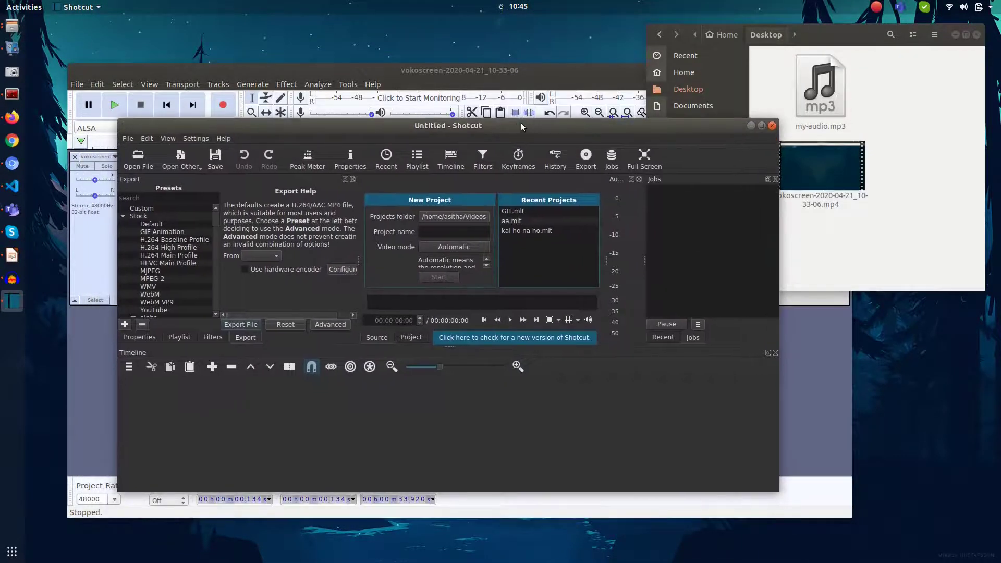
# Step: Maximize Shotcut, create the project test, show the playlist, and raise the Desktop folder
pyautogui.doubleClick(521, 124)
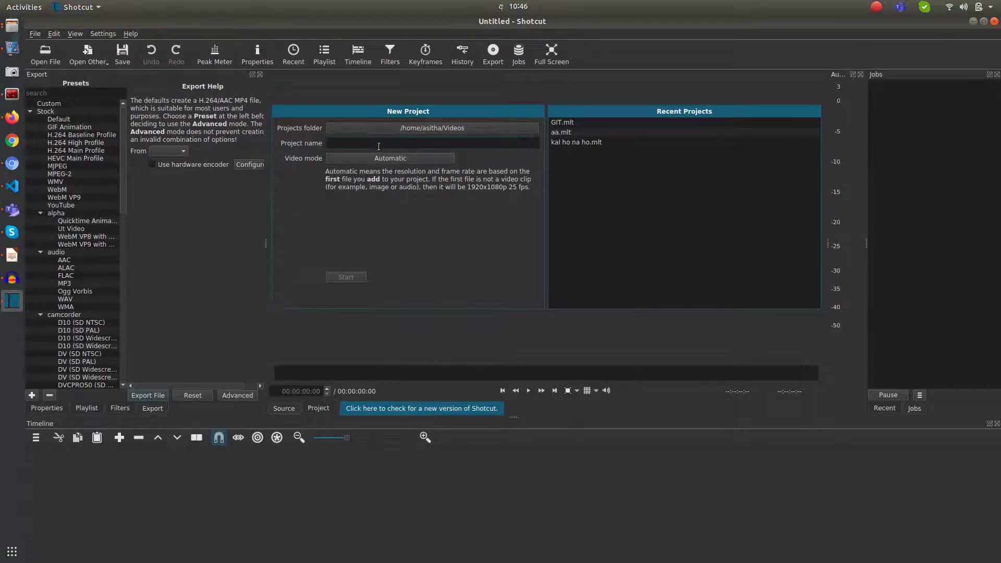
pyautogui.write('test')
pyautogui.click(346, 277)
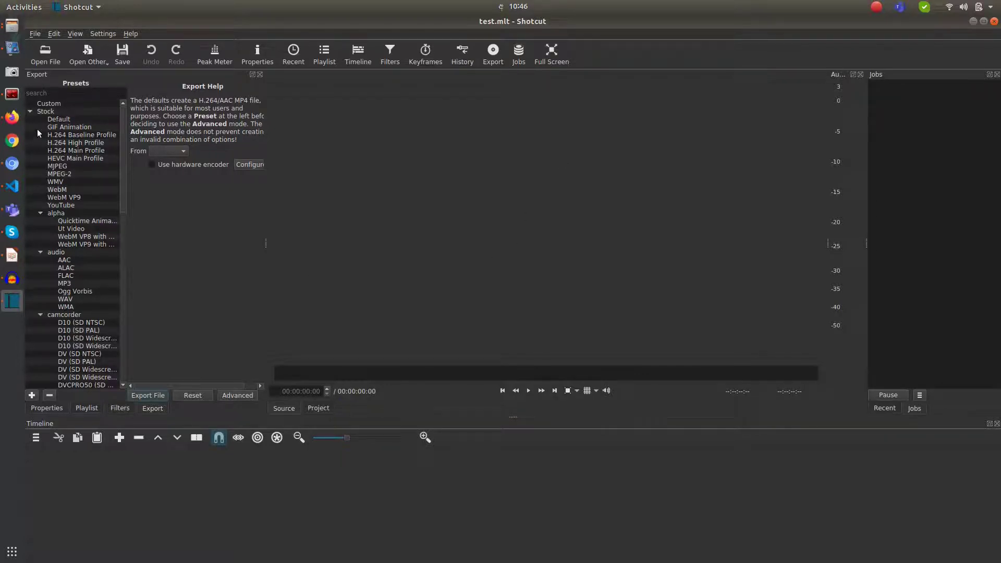
pyautogui.click(84, 408)
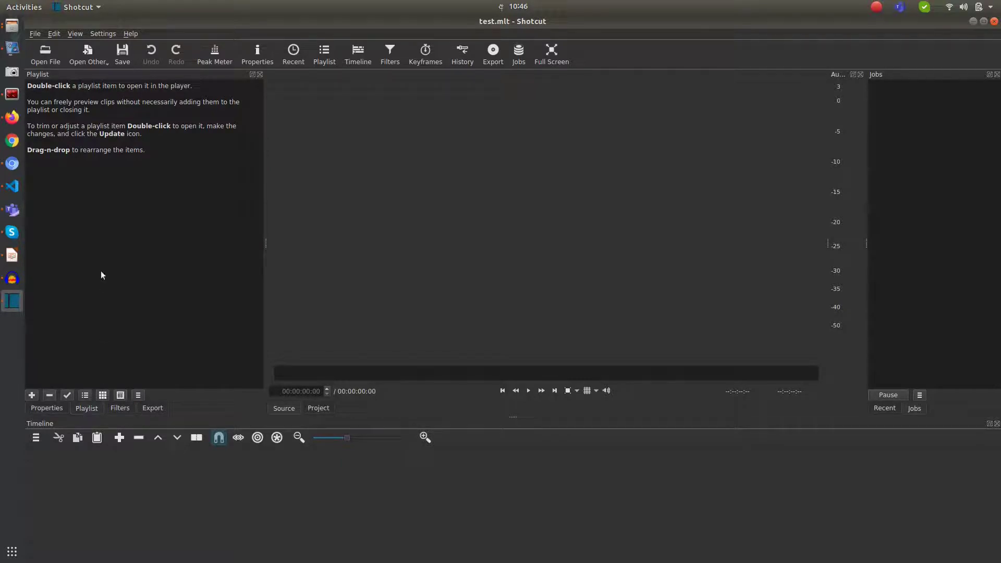
pyautogui.click(12, 25)
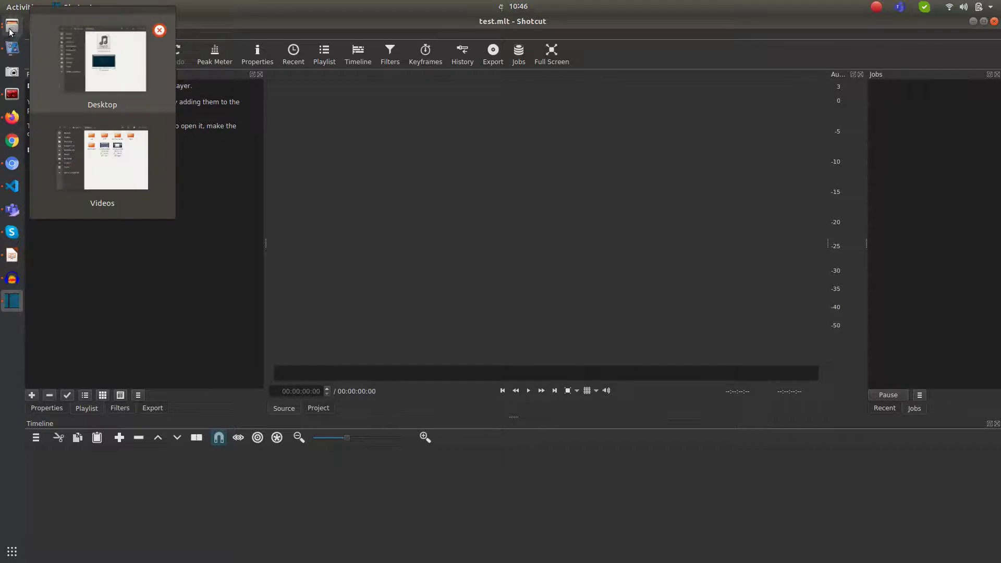
pyautogui.click(128, 74)
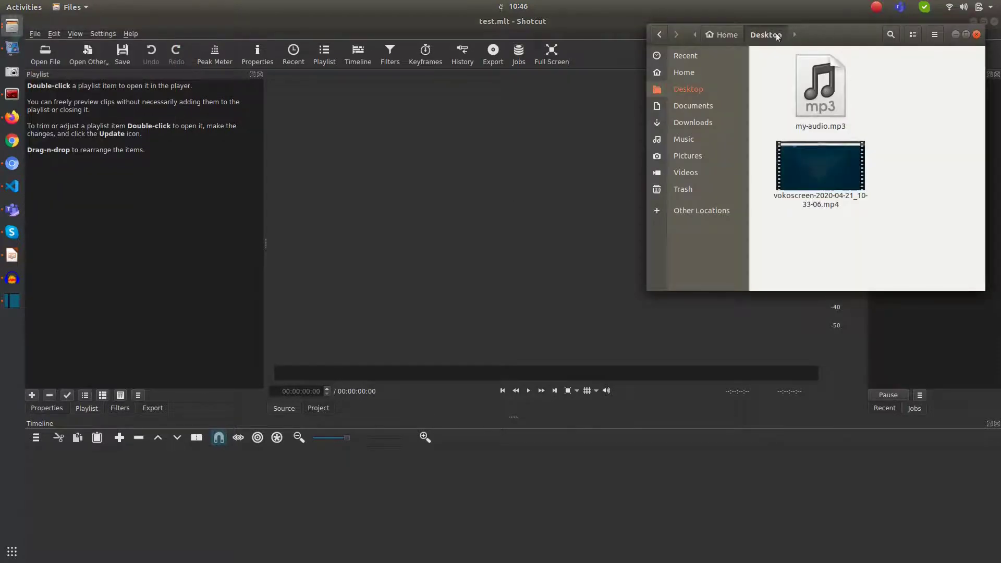
# Step: Load the vokoscreen mp4 into the player and drop my-audio.mp3 into the playlist
pyautogui.moveTo(845, 167); pyautogui.dragTo(100, 126)
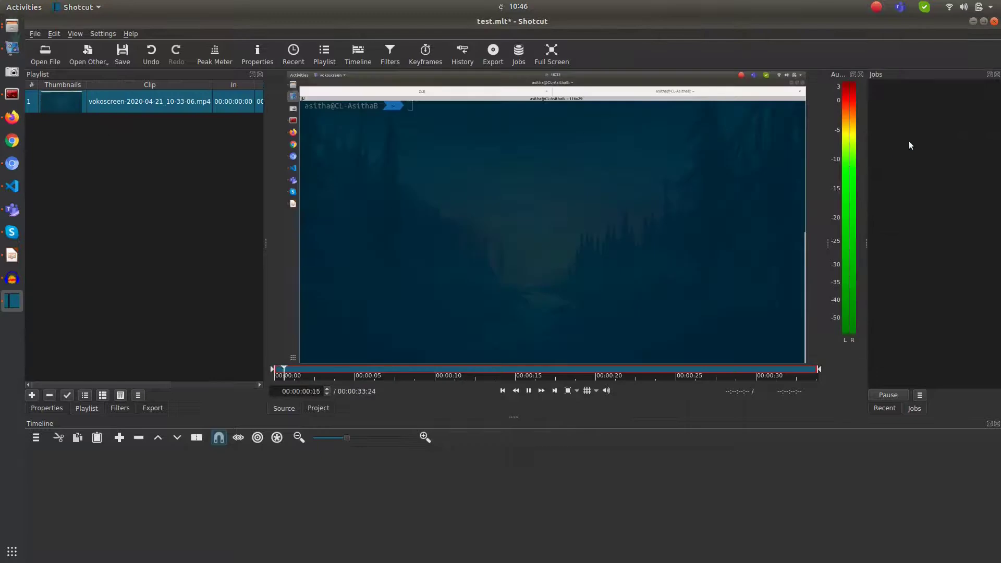
pyautogui.hotkey('alt', 'Tab')
pyautogui.click(828, 94)
pyautogui.moveTo(828, 94); pyautogui.dragTo(183, 138)
# Step: Pause playback and check both clips in the playlist, ending on my-audio.mp3
pyautogui.click(395, 322)
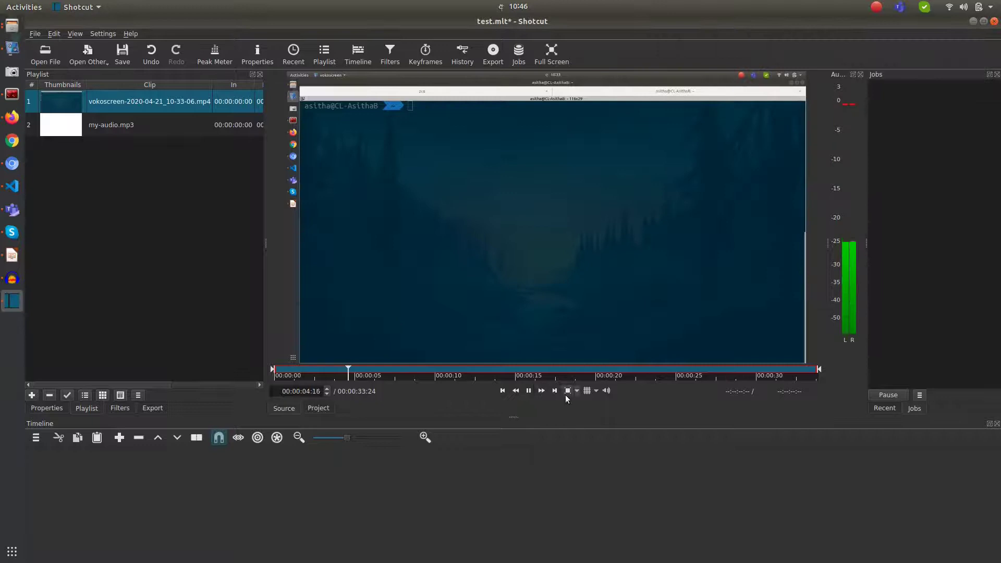
pyautogui.click(526, 389)
pyautogui.click(129, 119)
pyautogui.click(132, 108)
pyautogui.click(137, 124)
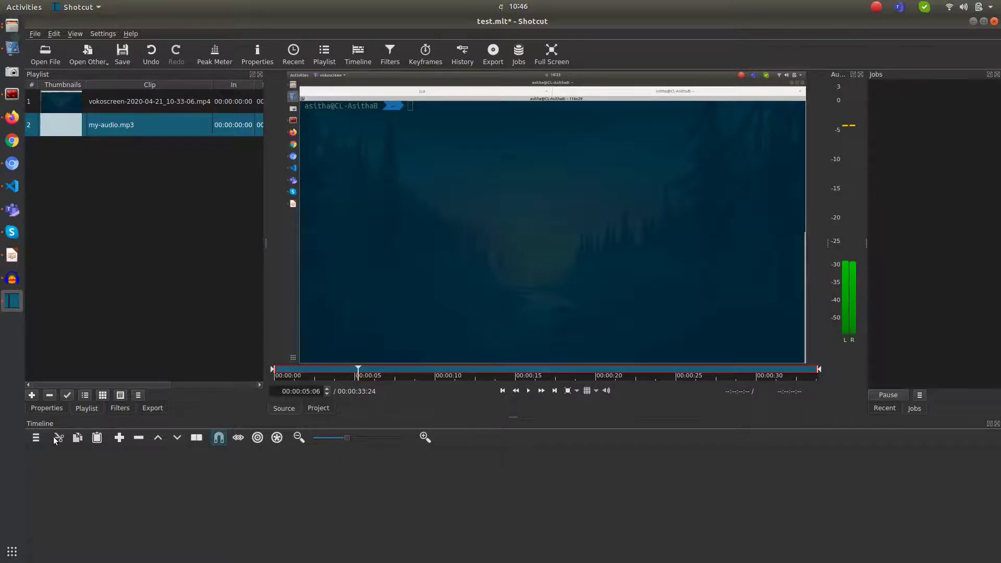
# Step: Add a V1 video track and an A1 audio track from the timeline menu
pyautogui.click(36, 438)
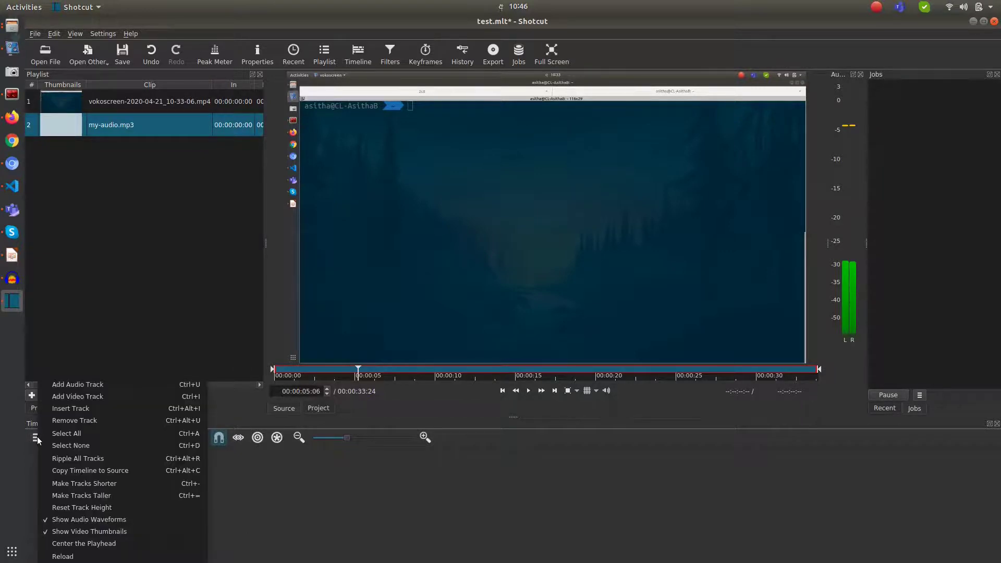
pyautogui.click(32, 442)
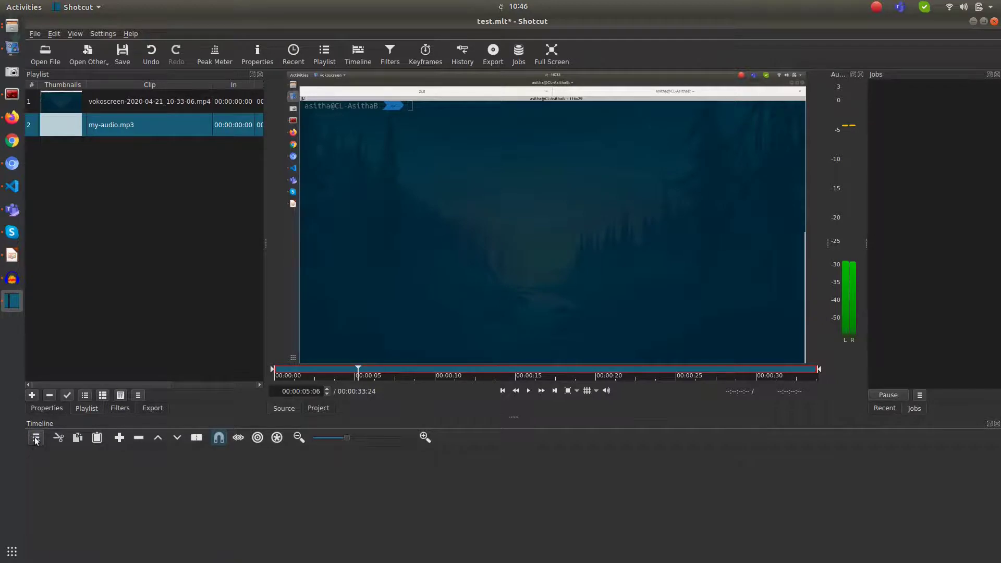
pyautogui.click(35, 441)
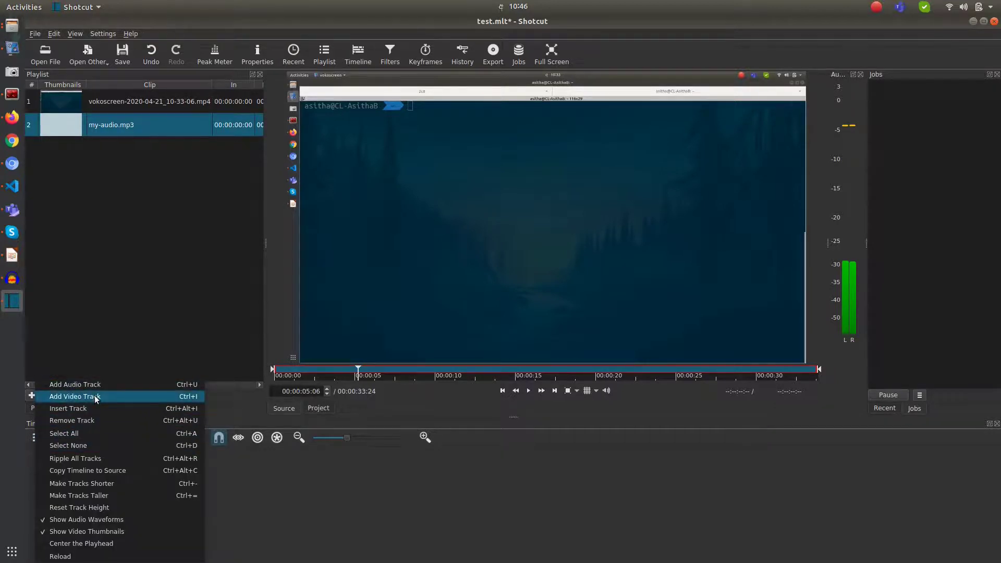
pyautogui.click(82, 395)
pyautogui.click(37, 440)
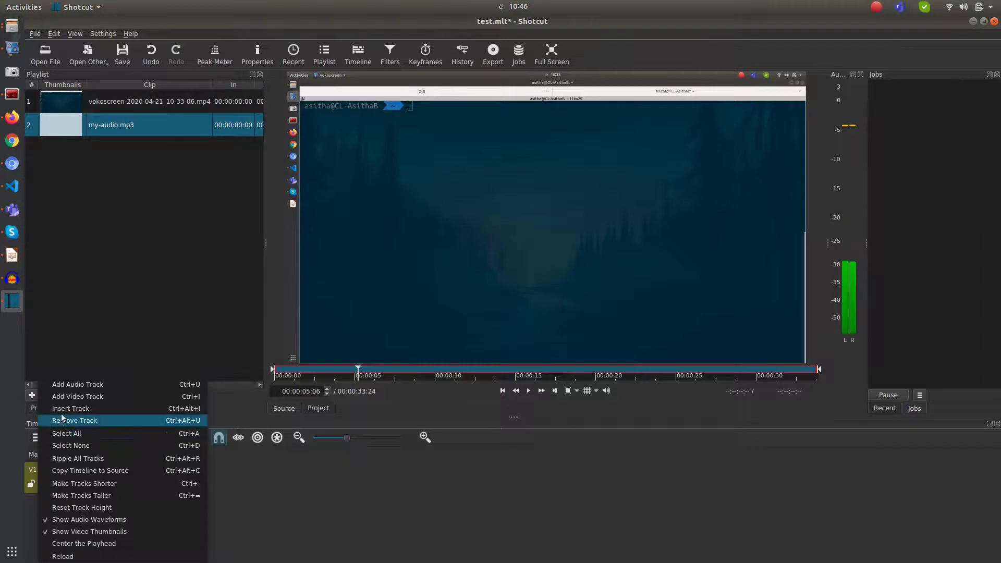
pyautogui.click(81, 387)
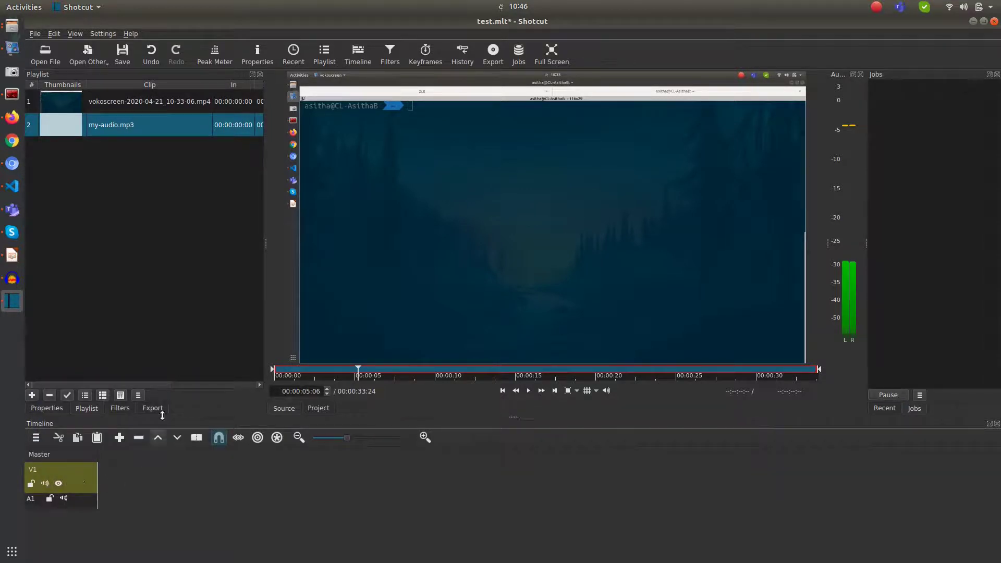
# Step: Place the screen recording on V1, detach its audio, and delete the detached A2 clip
pyautogui.moveTo(115, 105); pyautogui.dragTo(101, 475)
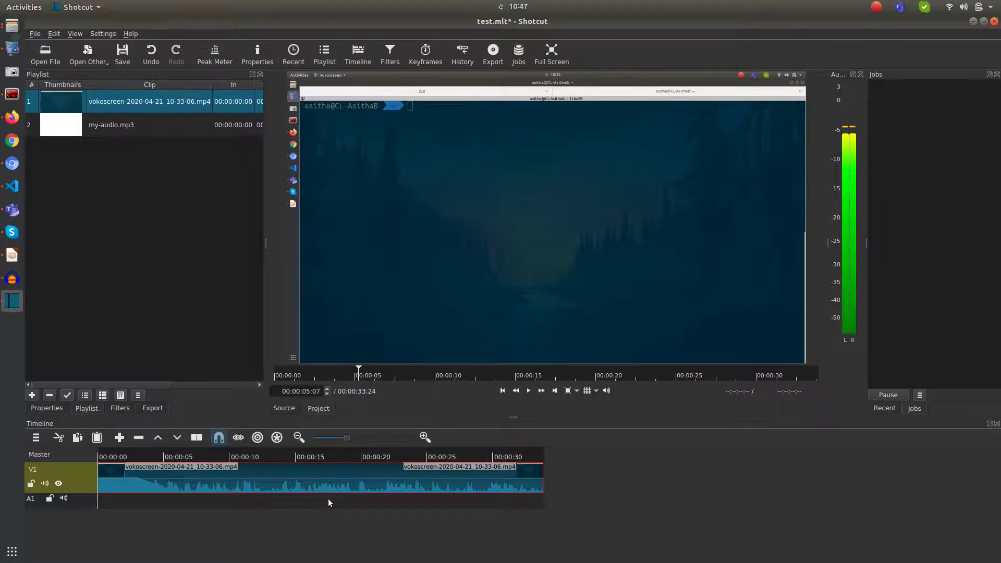
pyautogui.rightClick(260, 476)
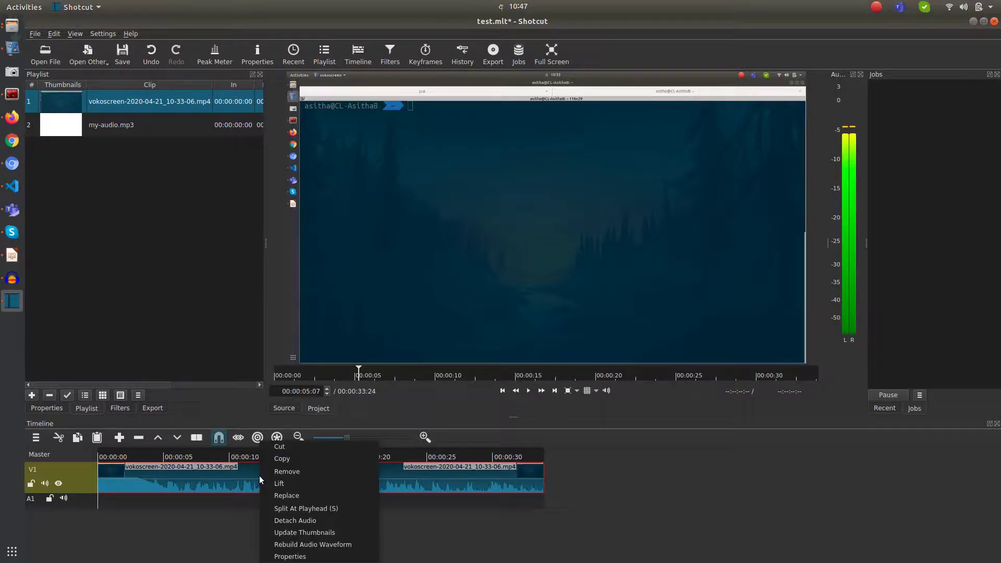
pyautogui.click(324, 522)
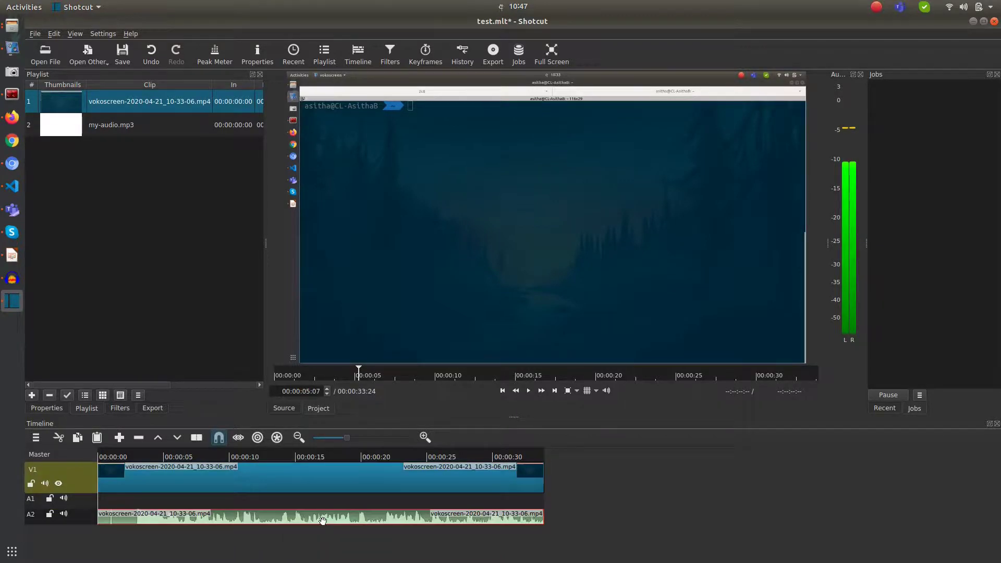
pyautogui.click(241, 519)
pyautogui.press('Delete')
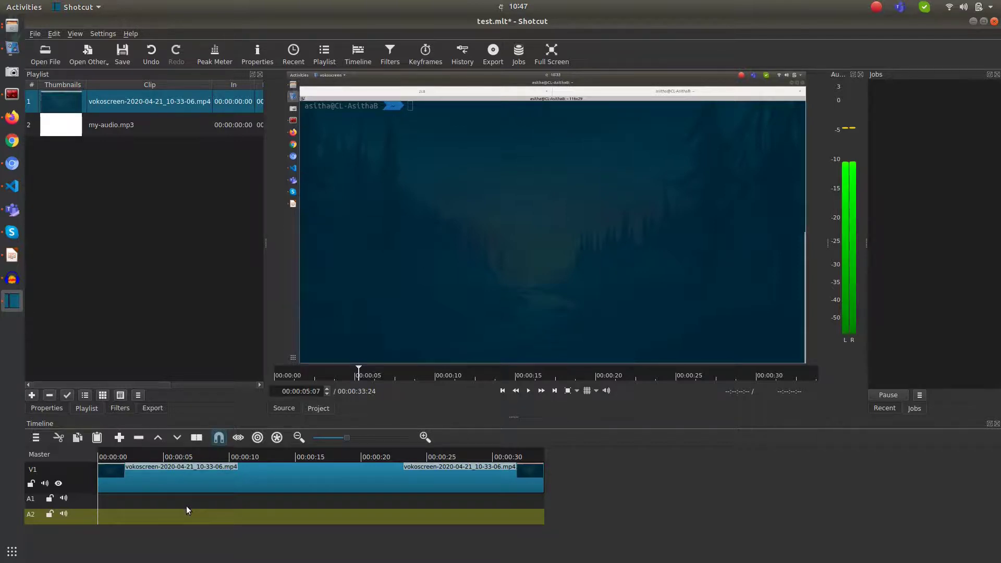
# Step: Drop my-audio.mp3 onto A1, then preview and set the playhead near 3 seconds
pyautogui.click(107, 134)
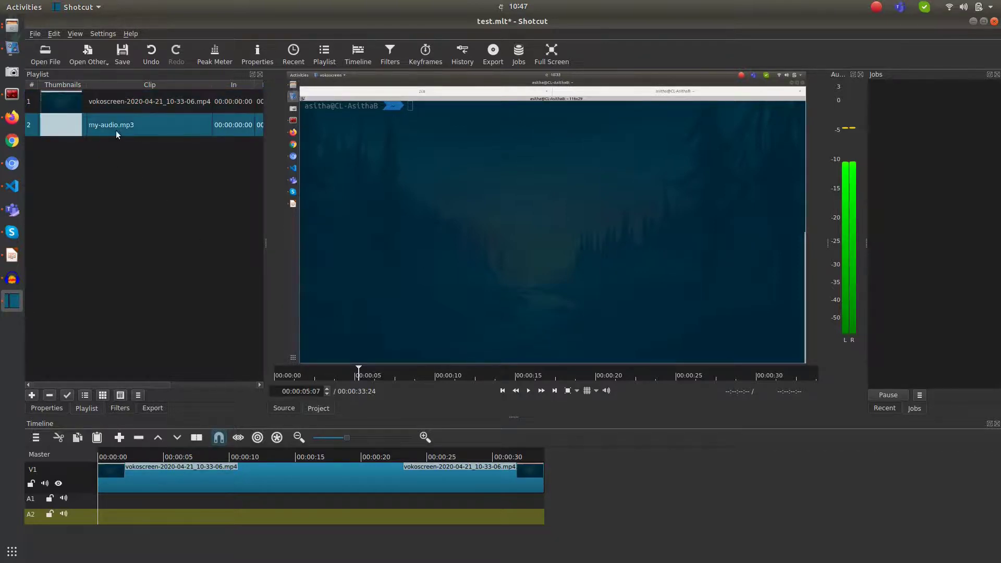
pyautogui.moveTo(92, 123); pyautogui.dragTo(234, 503)
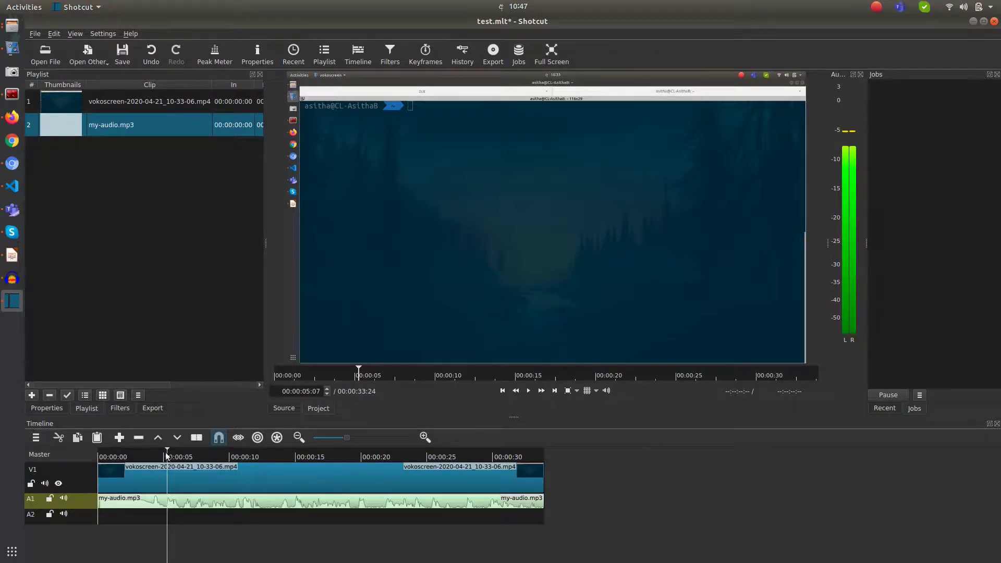
pyautogui.moveTo(168, 452)
pyautogui.mouseDown()
pyautogui.moveTo(152, 452)
pyautogui.moveTo(166, 453)
pyautogui.mouseUp()
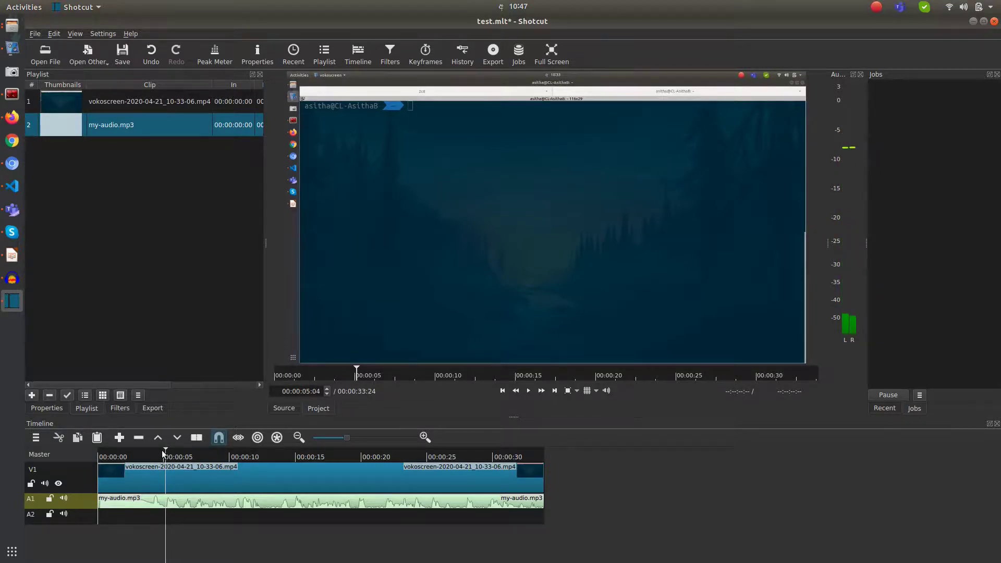
pyautogui.moveTo(163, 454); pyautogui.dragTo(152, 453)
pyautogui.press('space')
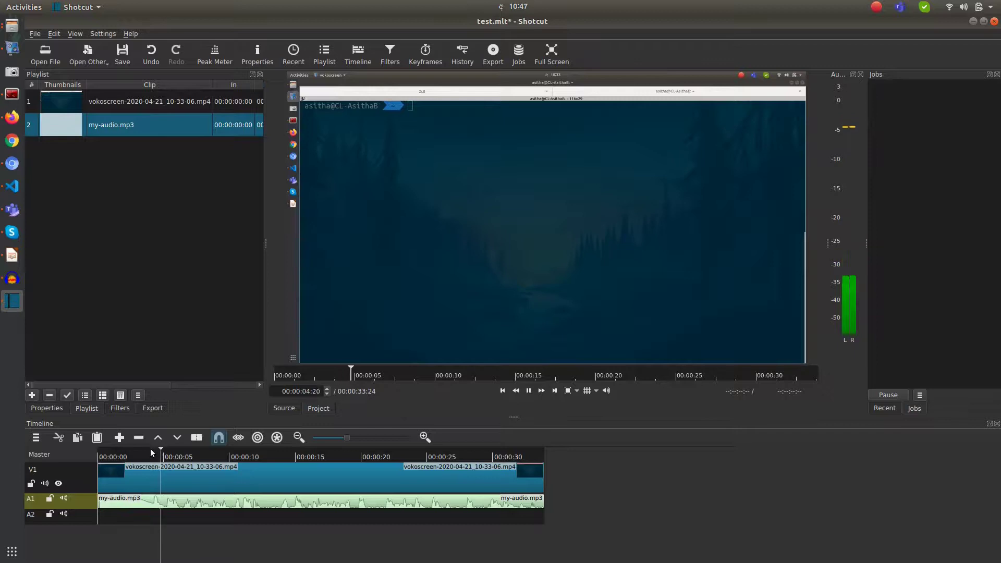
pyautogui.moveTo(173, 453); pyautogui.dragTo(148, 450)
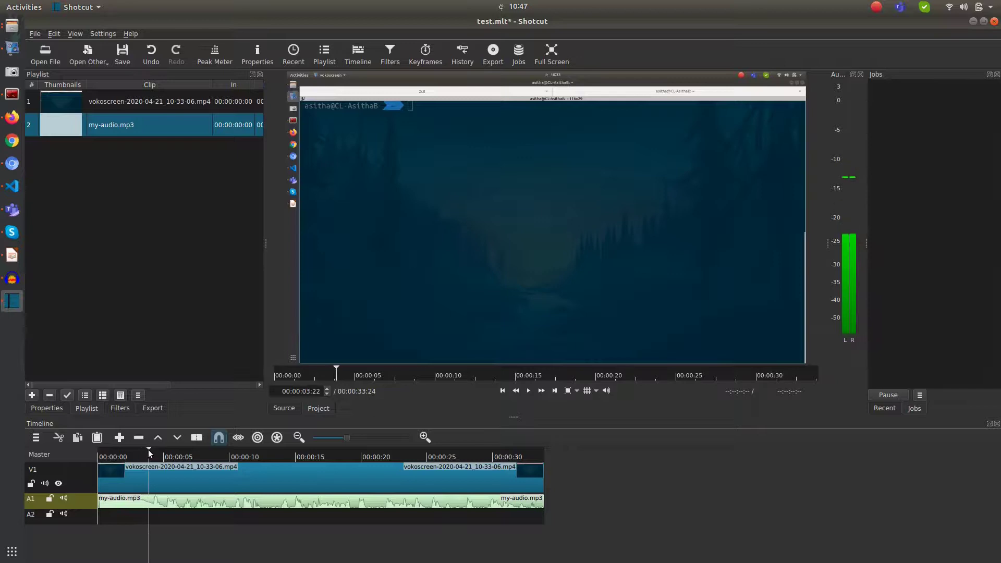
# Step: Split both clips at the 3-second playhead, delete the opening pieces, and slide them to the start
pyautogui.rightClick(162, 479)
pyautogui.click(218, 519)
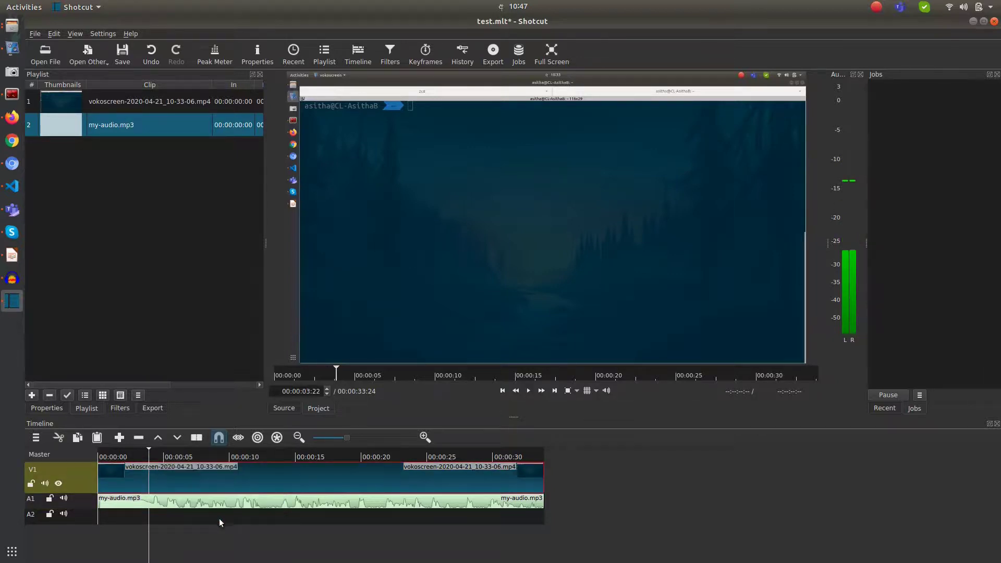
pyautogui.rightClick(166, 502)
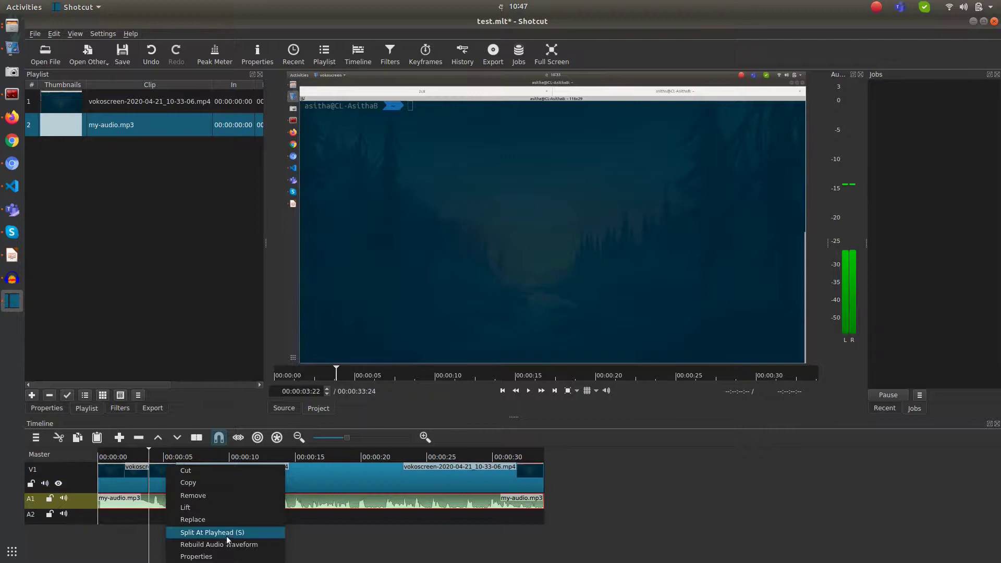
pyautogui.click(230, 537)
pyautogui.click(133, 479)
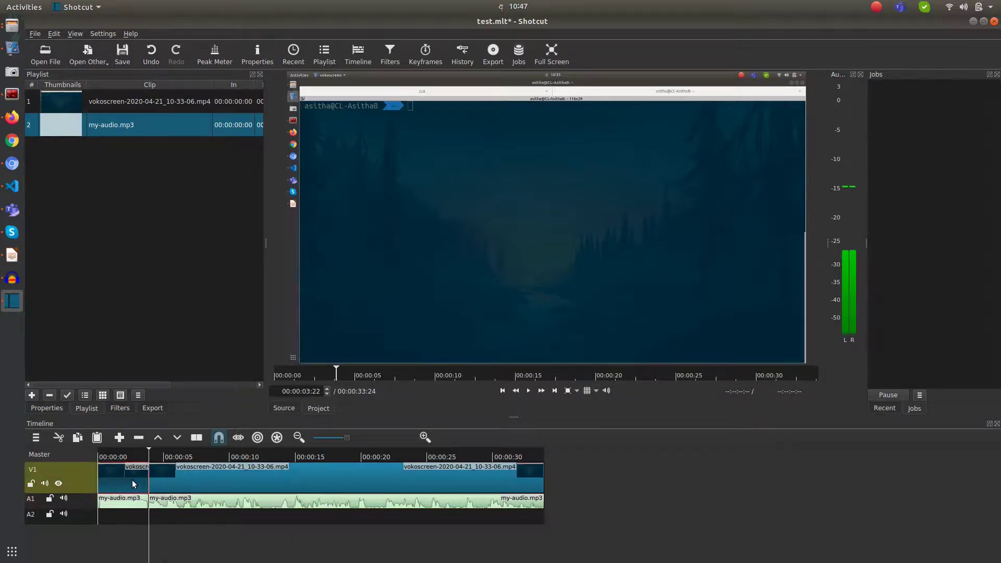
pyautogui.press('Delete')
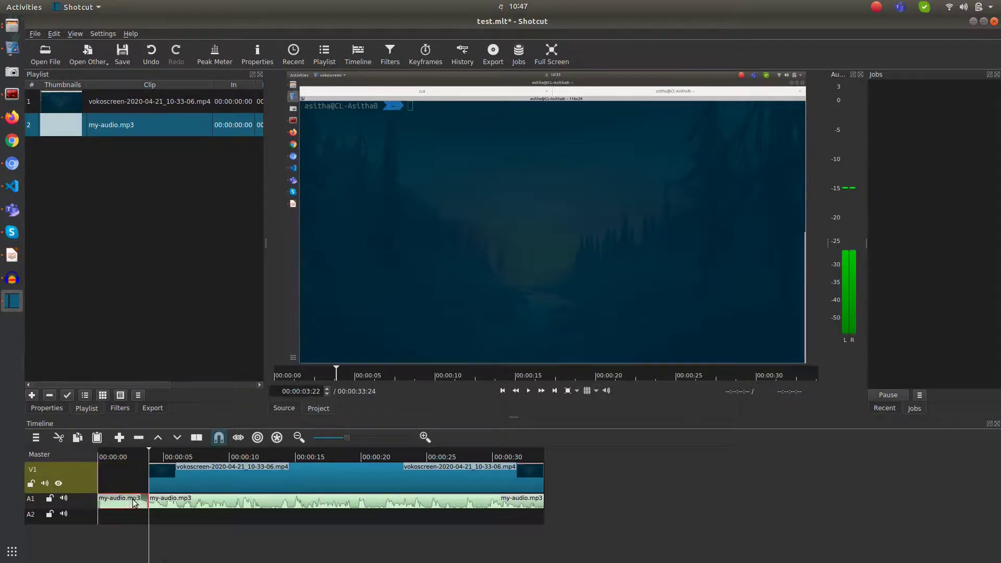
pyautogui.moveTo(188, 484); pyautogui.dragTo(103, 502)
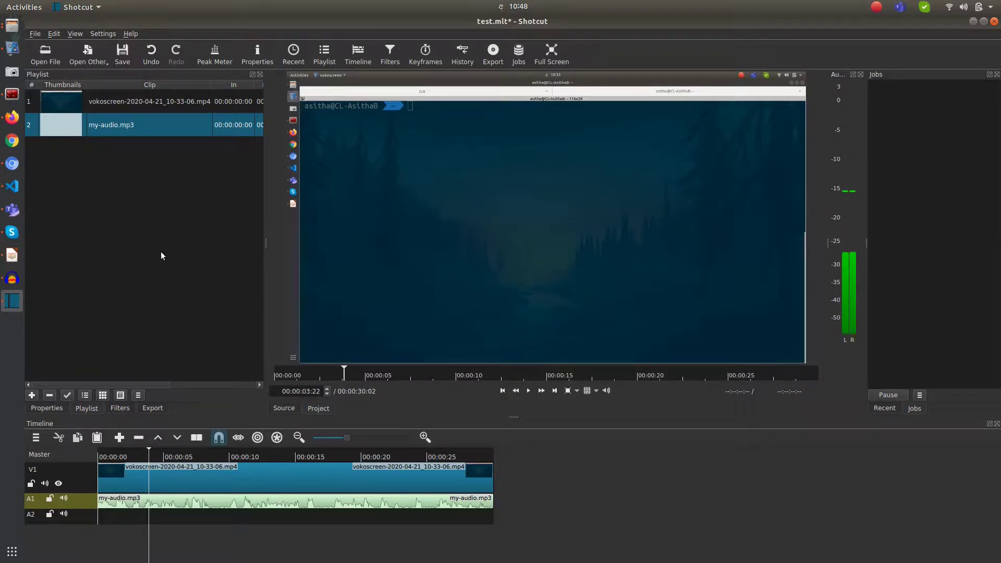
# Step: Export the timeline as test.mp4 into the Desktop folder with the default H.264 preset
pyautogui.click(35, 34)
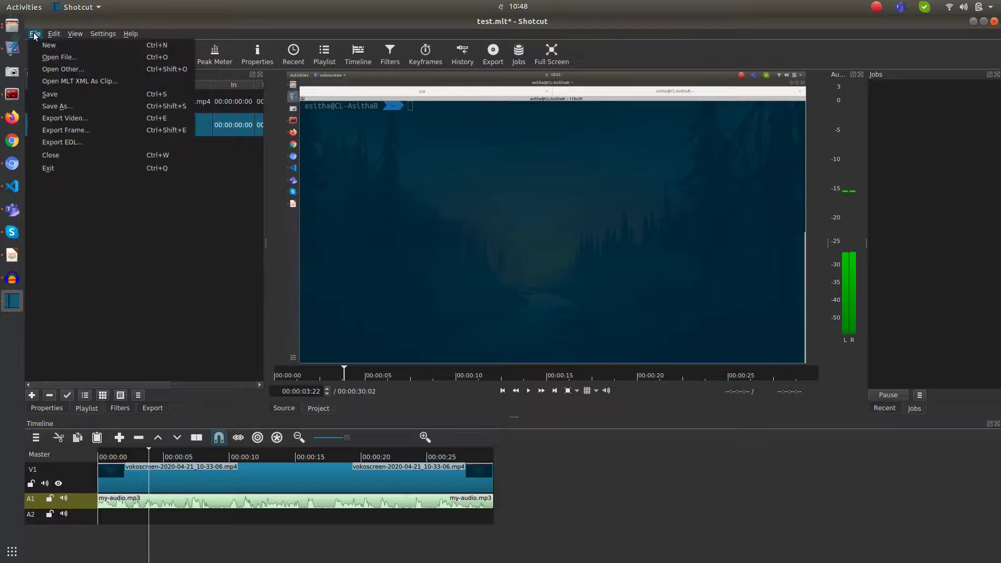
pyautogui.click(88, 121)
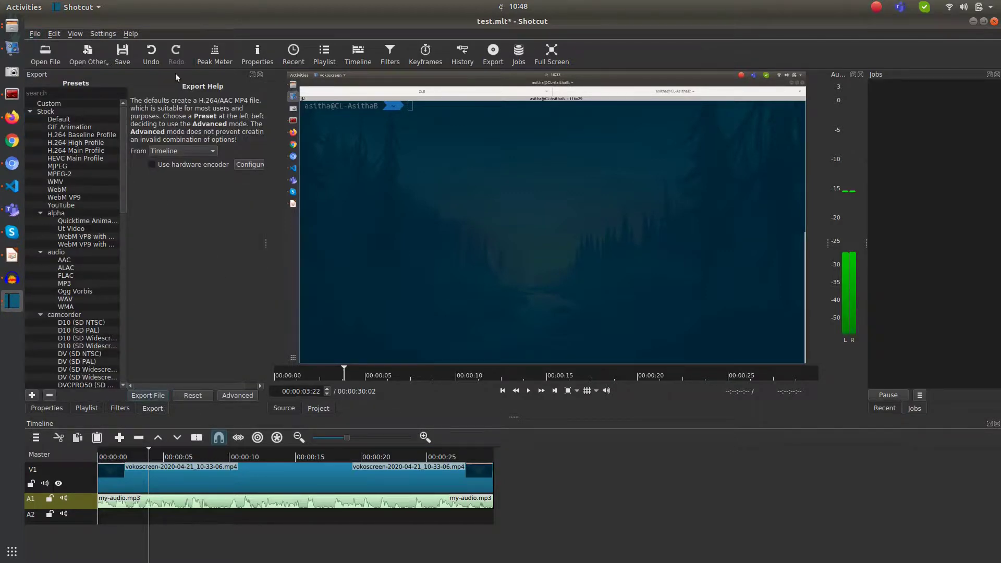
pyautogui.click(147, 395)
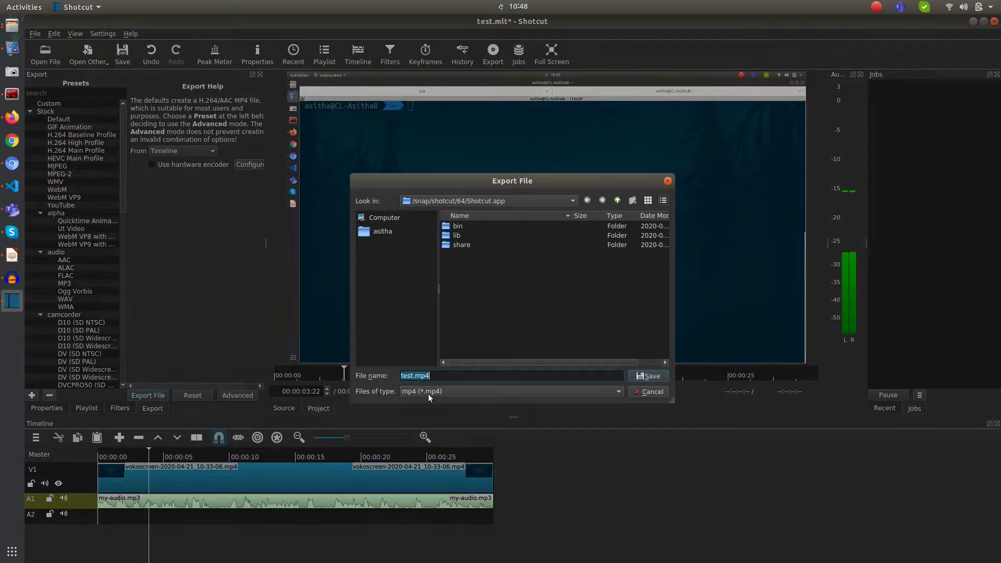
pyautogui.click(387, 220)
pyautogui.click(378, 231)
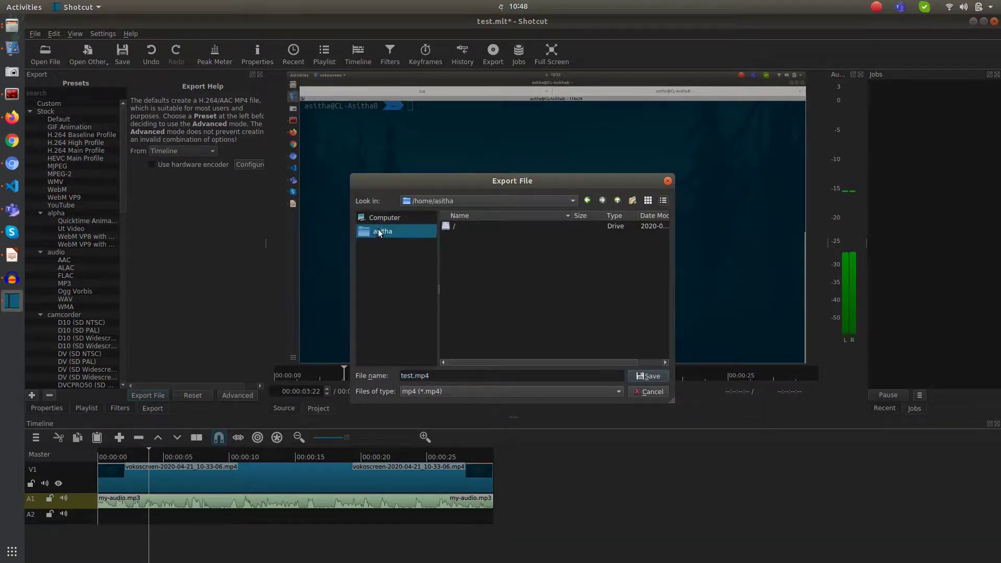
pyautogui.click(463, 238)
pyautogui.doubleClick(463, 239)
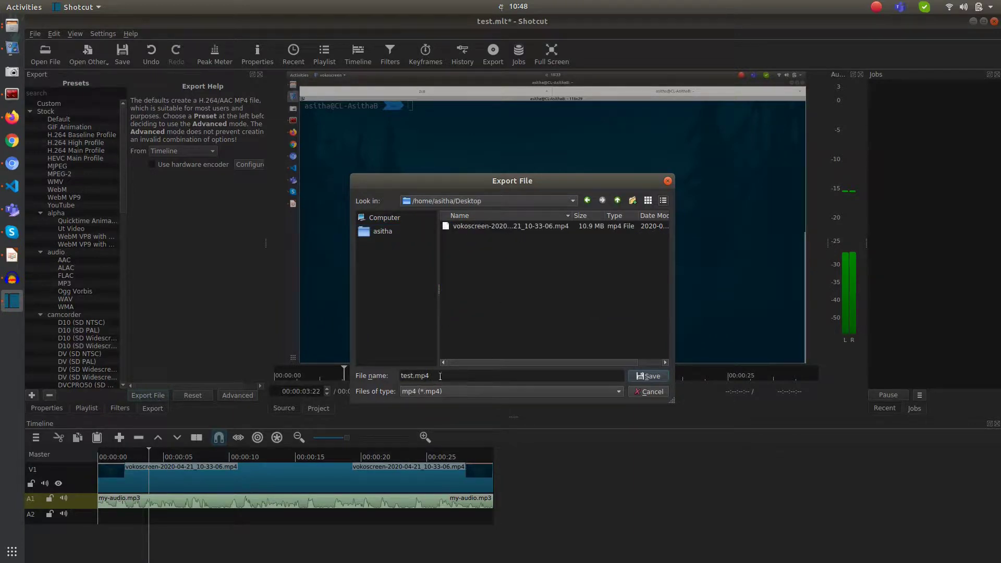
pyautogui.click(649, 378)
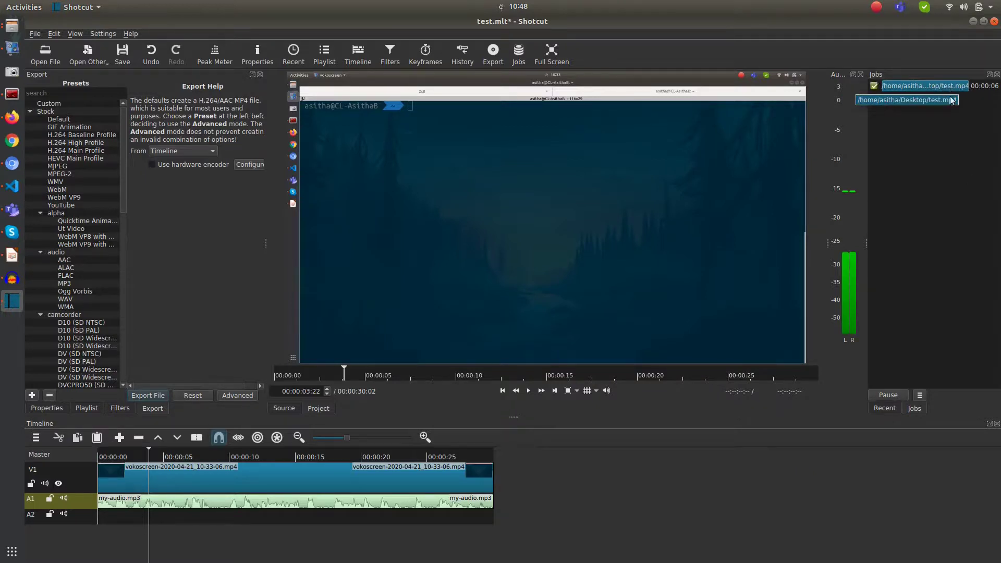
# Step: Minimize Shotcut and select test.mp4 in the maximized Desktop folder to check it
pyautogui.click(973, 22)
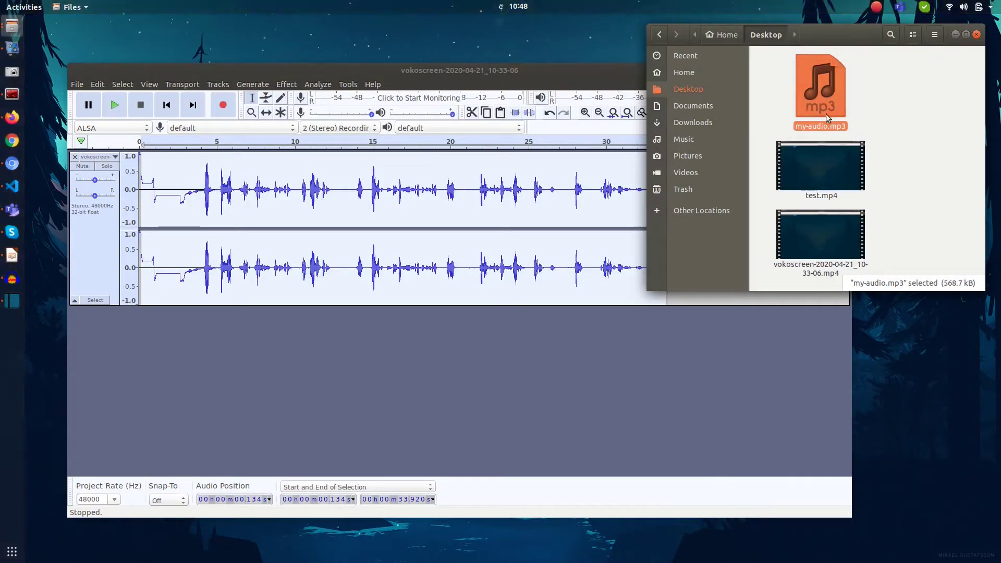
pyautogui.doubleClick(866, 34)
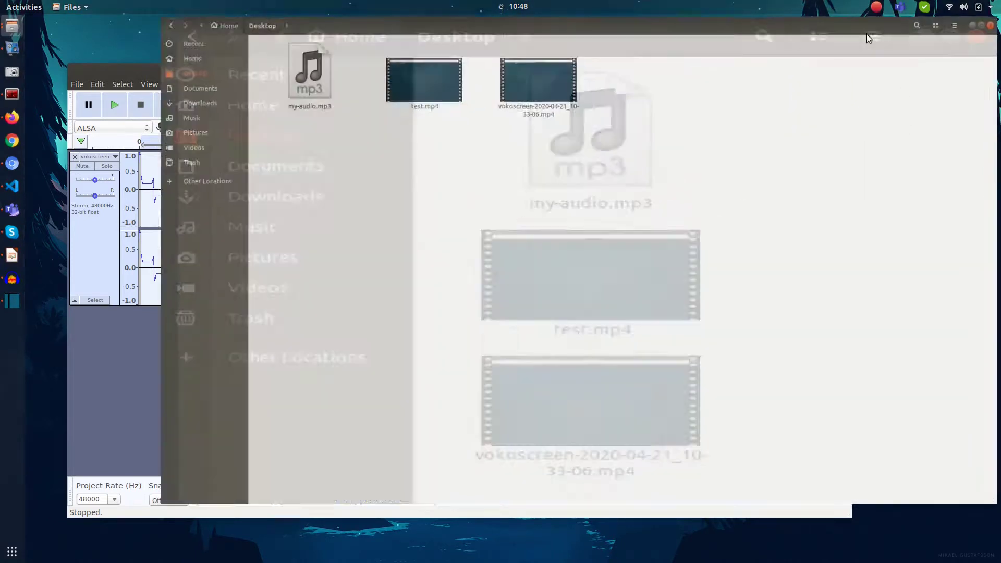
pyautogui.click(330, 98)
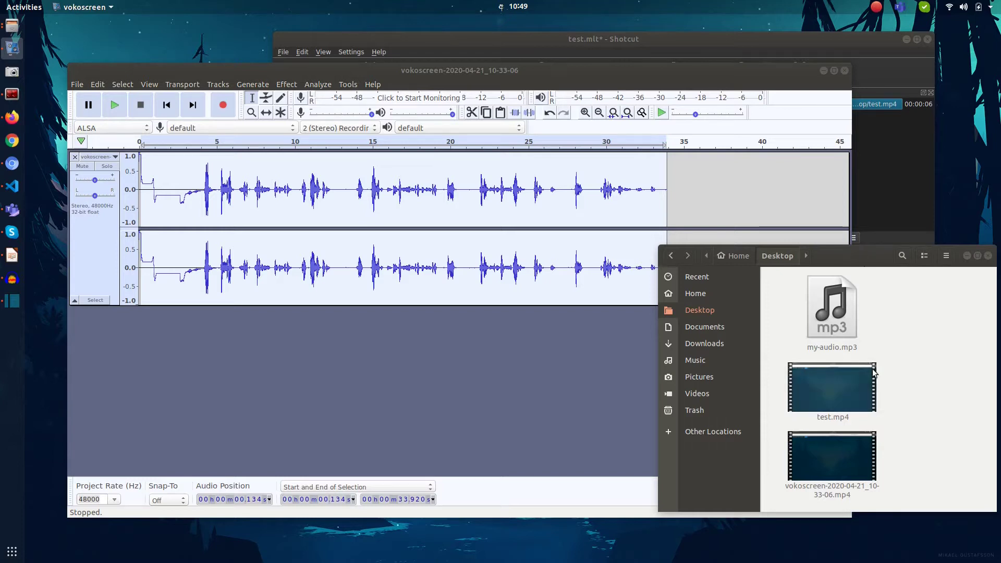
# Step: Move the Audacity window down and left and bring it back to the front
pyautogui.moveTo(443, 71); pyautogui.dragTo(418, 100)
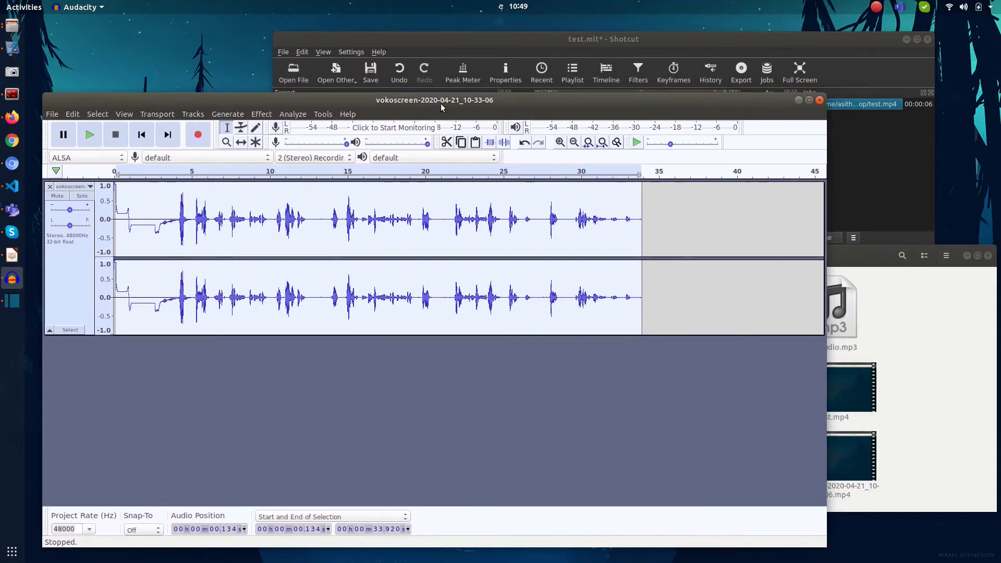
pyautogui.click(547, 39)
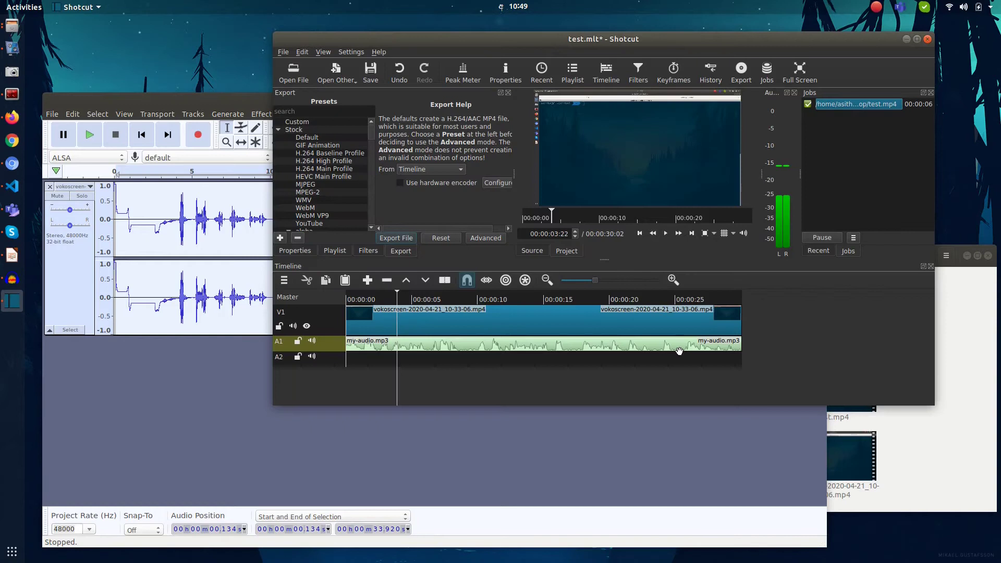
pyautogui.click(262, 105)
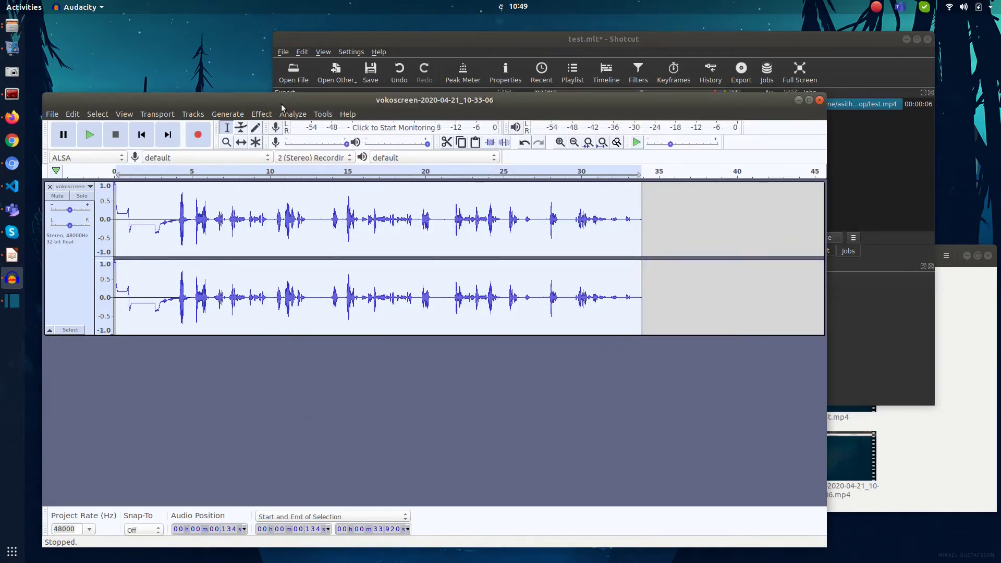